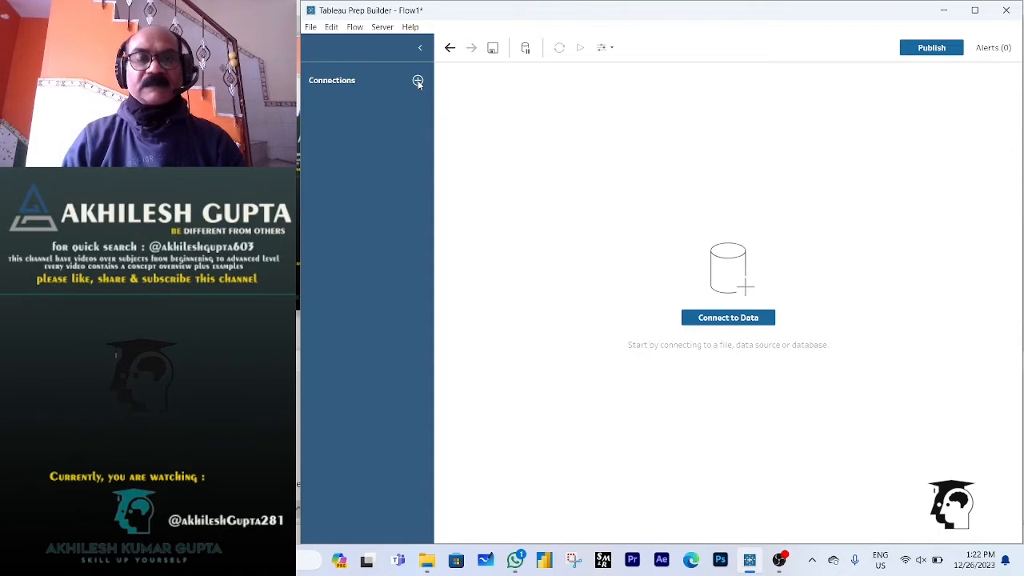
Connect the flow to the Excel workbook ABA Bestsellers 03-28-18 from the tp folder on the desktop.
left_click(418, 81)
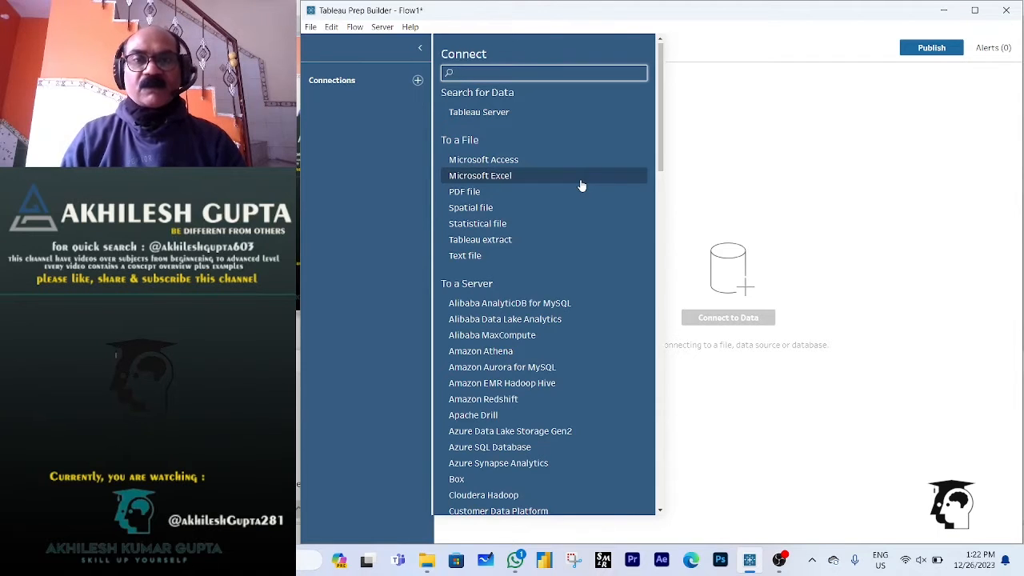
left_click(511, 178)
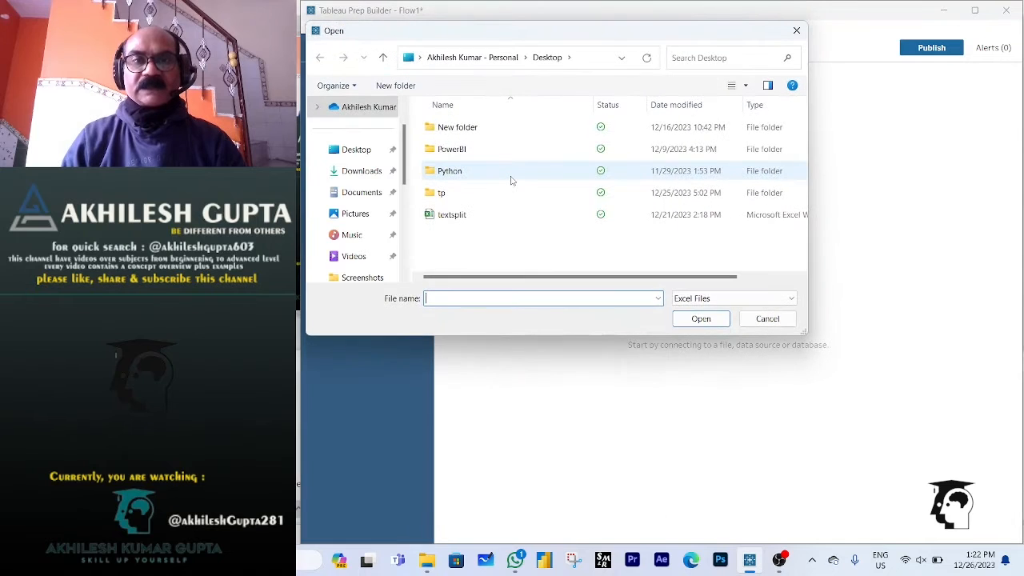
double_click(443, 194)
scroll(560, 180, "down", 1)
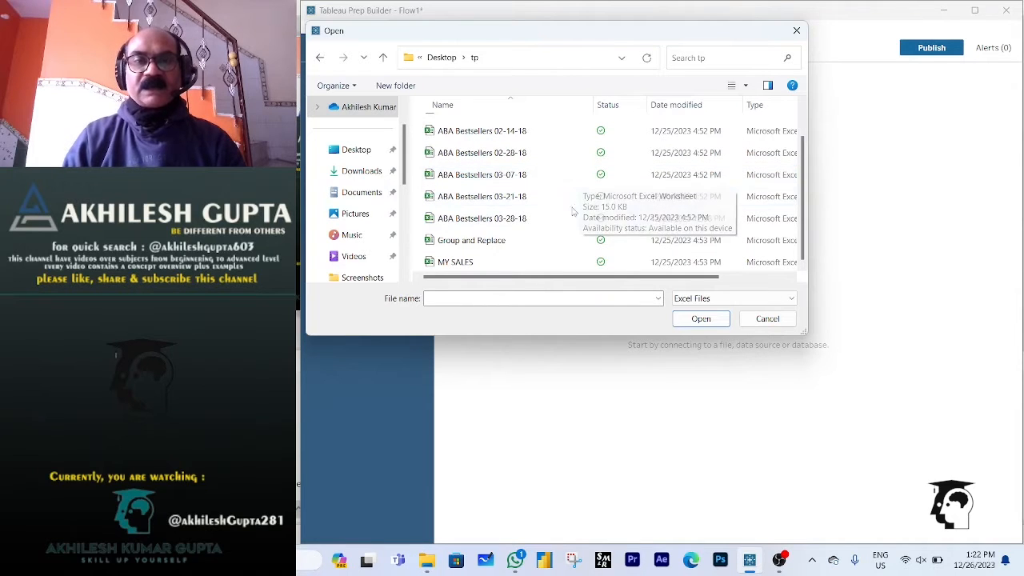
left_click(512, 220)
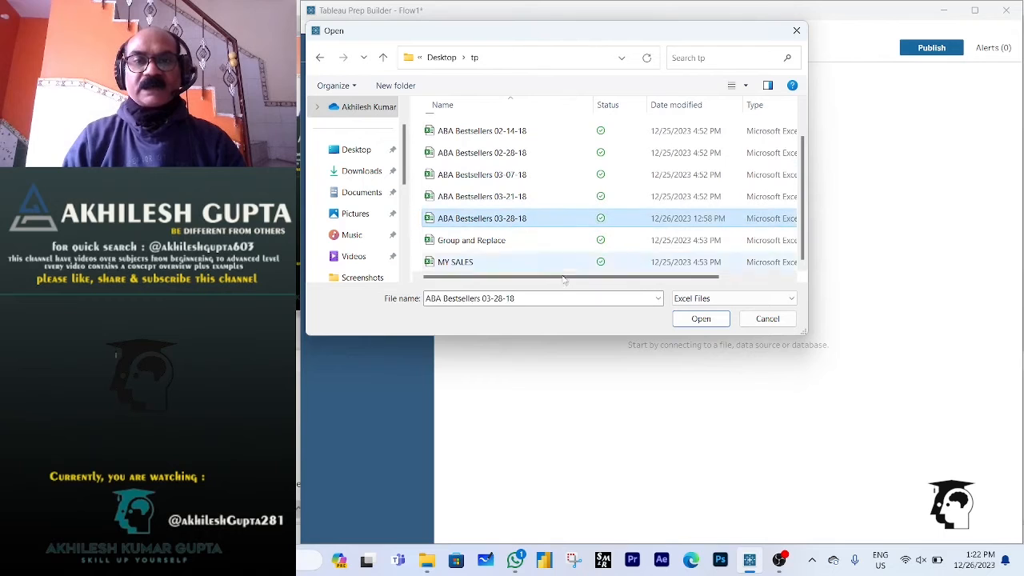
left_click(696, 320)
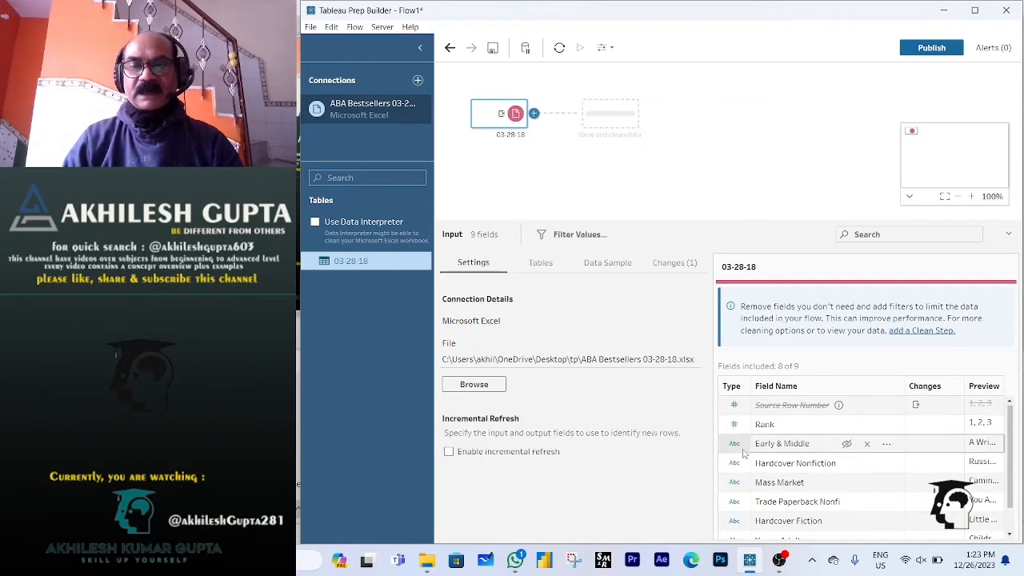
Examine the 03-28-18 input's field list, checking each field's name, data type and preview values.
scroll(743, 472, "down", 1)
scroll(741, 464, "up", 2)
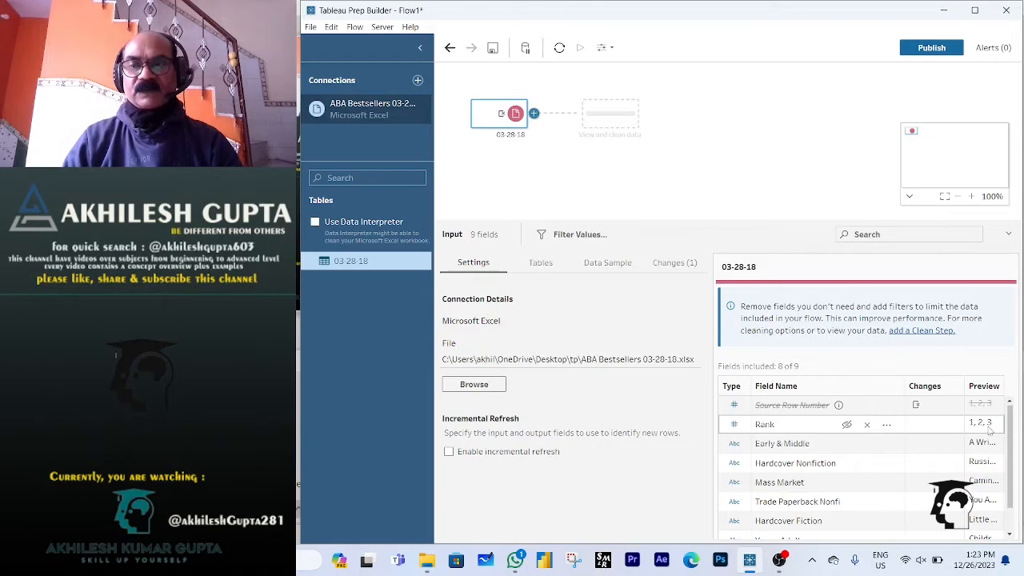
scroll(743, 456, "down", 1)
scroll(742, 456, "down", 1)
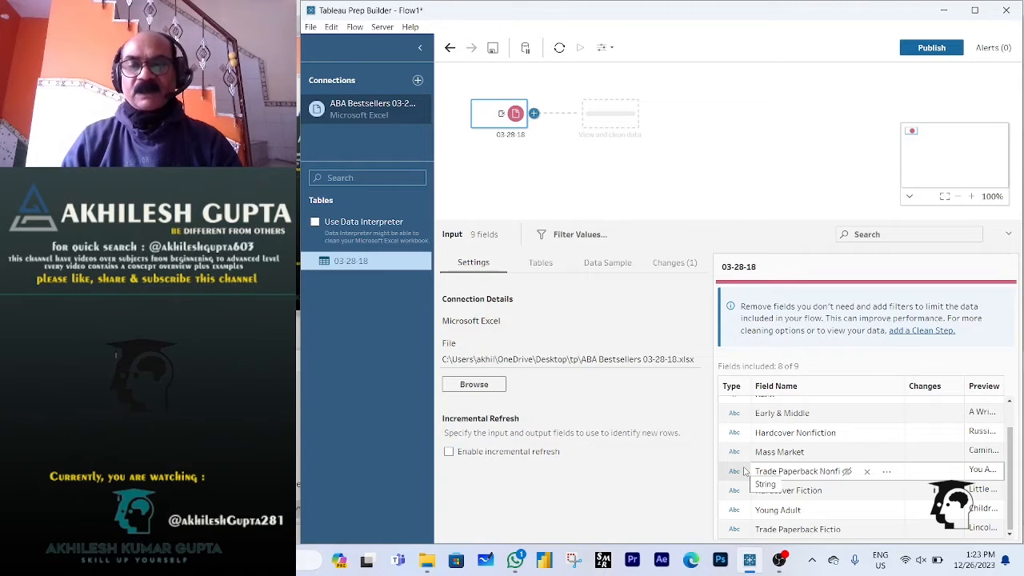
scroll(744, 472, "up", 2)
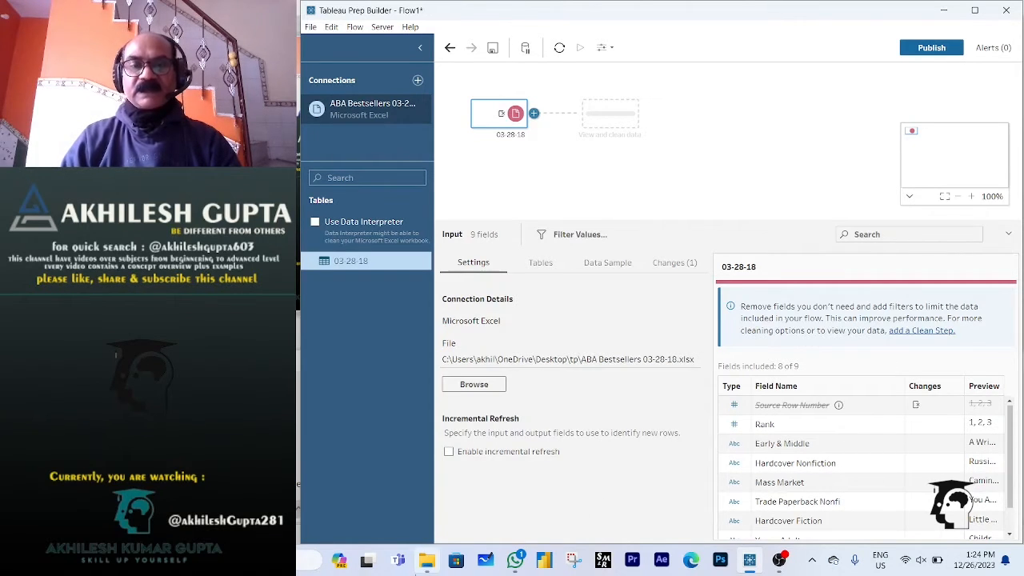
Open the ABA Bestsellers 03-28-18 source workbook in Excel from the tp folder and enlarge its restored window.
left_click(427, 567)
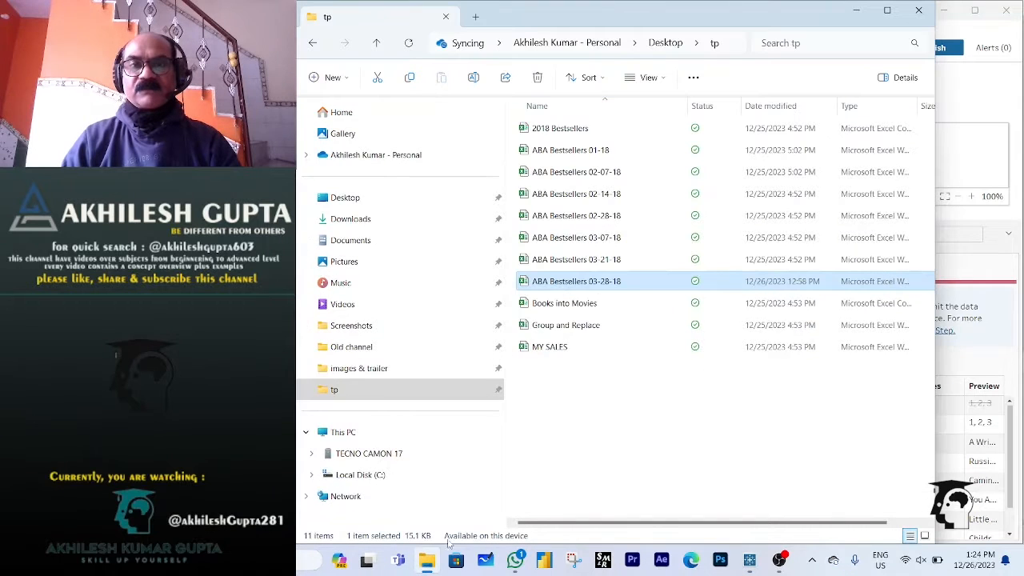
double_click(565, 282)
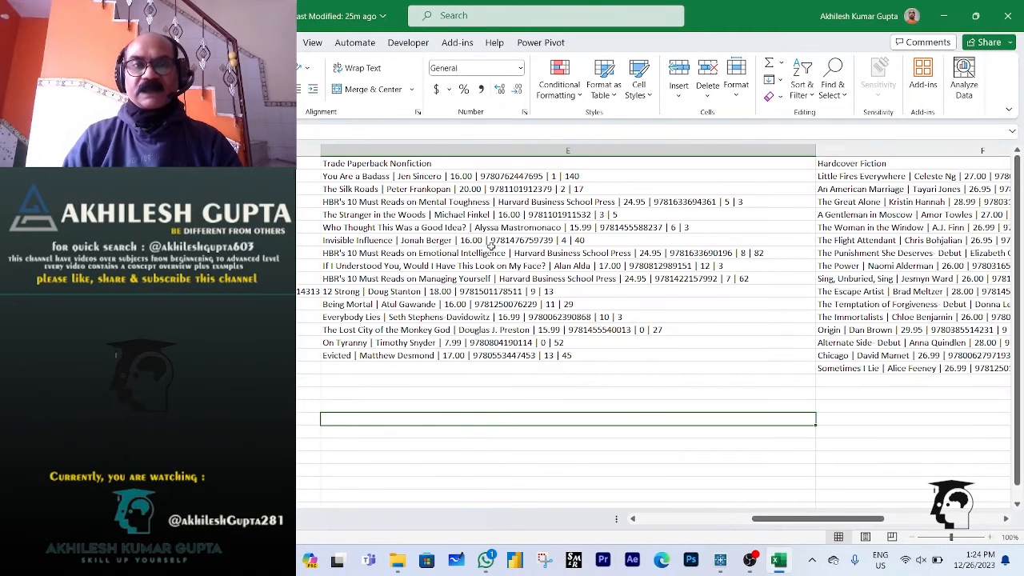
left_click(976, 16)
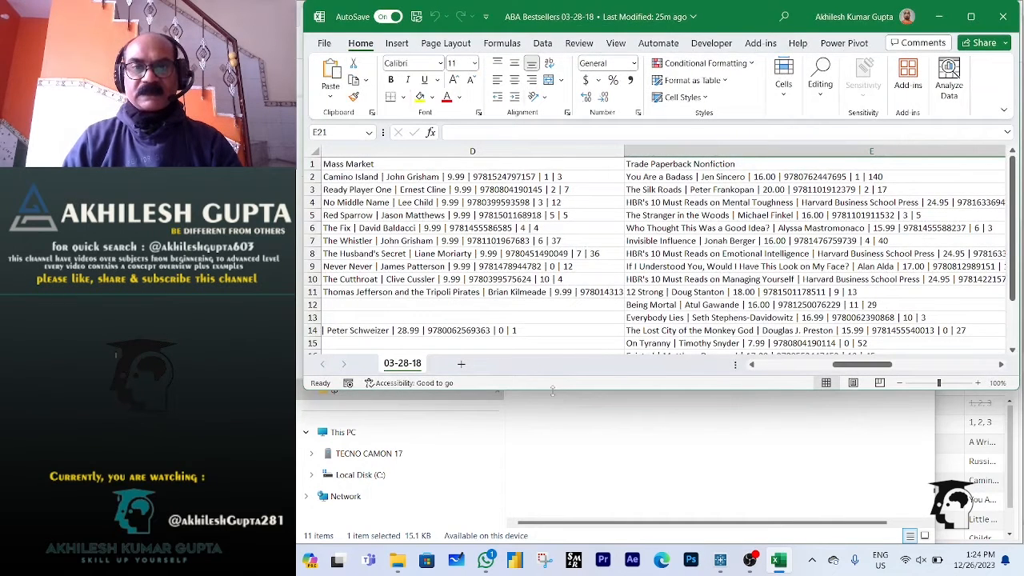
left_click_drag(552, 391, 552, 544)
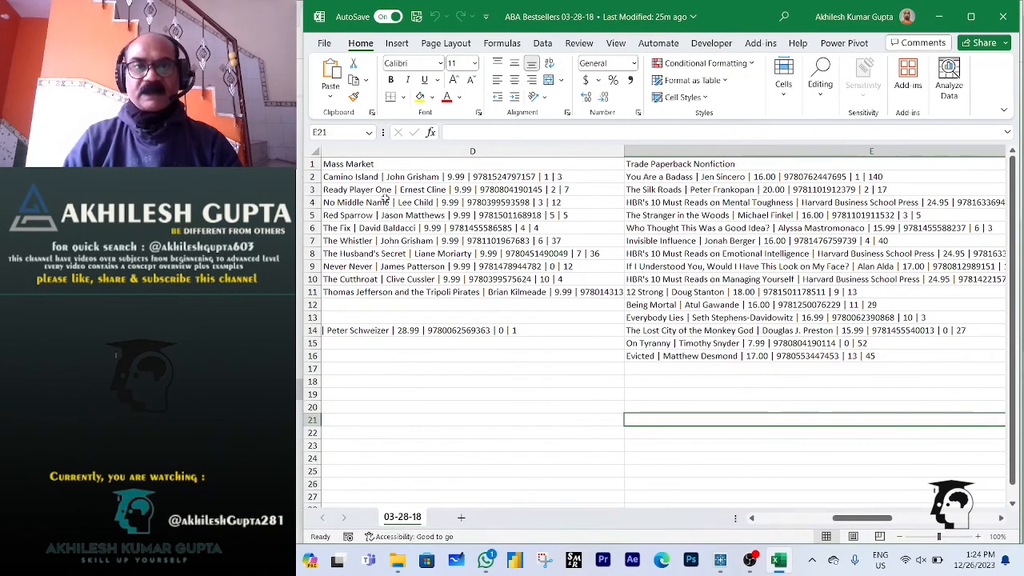
Review the header row of sheet 03-28-18 from Rank through Trade Paperback Fiction and return to cell A1.
left_click(384, 168)
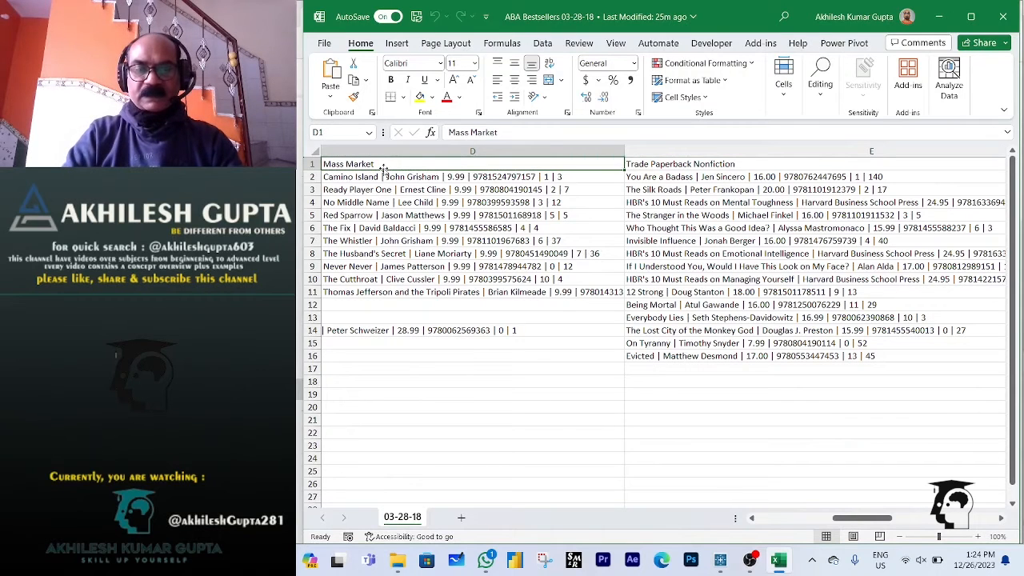
key("ctrl+Home")
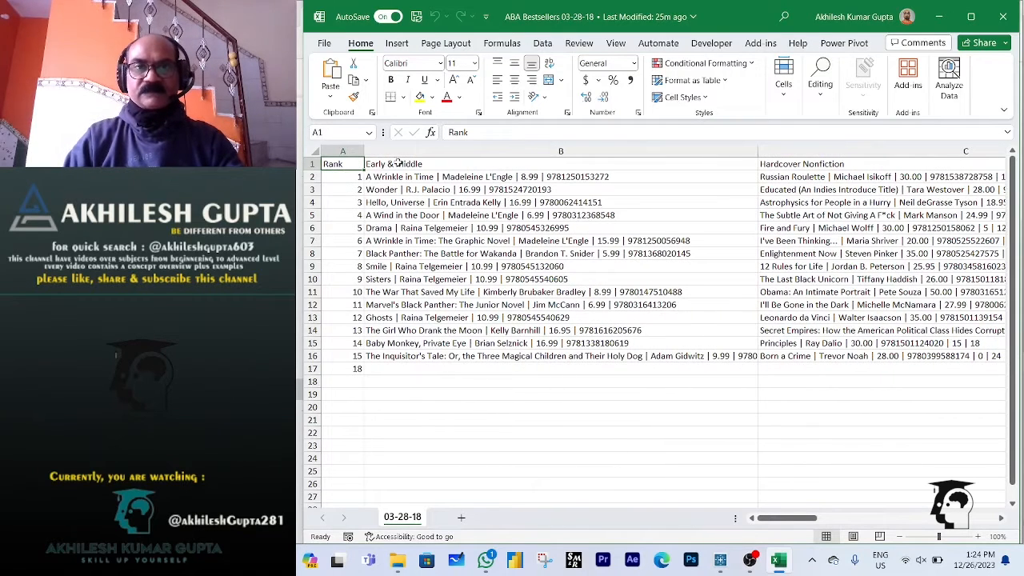
left_click(400, 162)
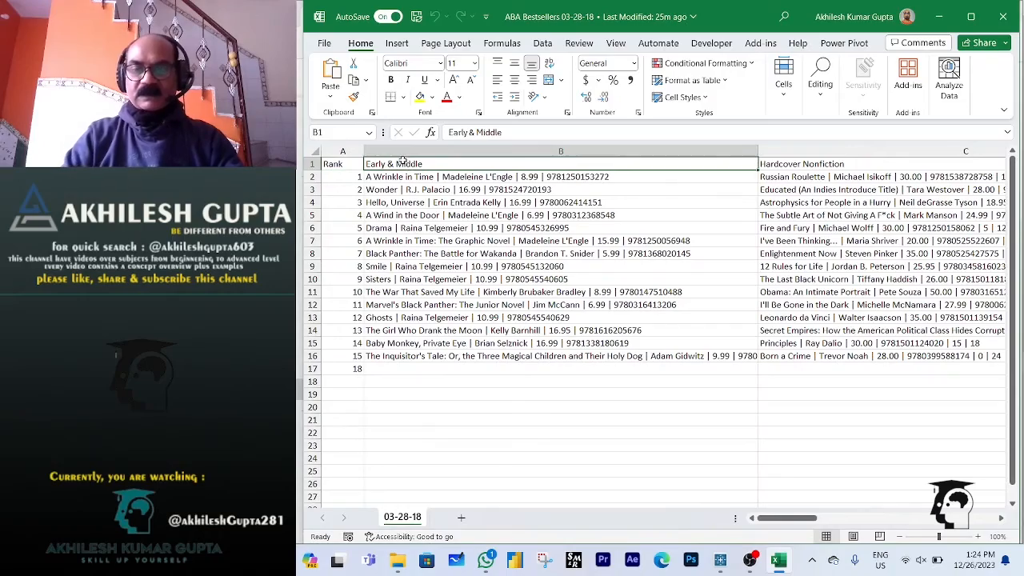
key("Right")
key("Right")
key("Right")
key("Right")
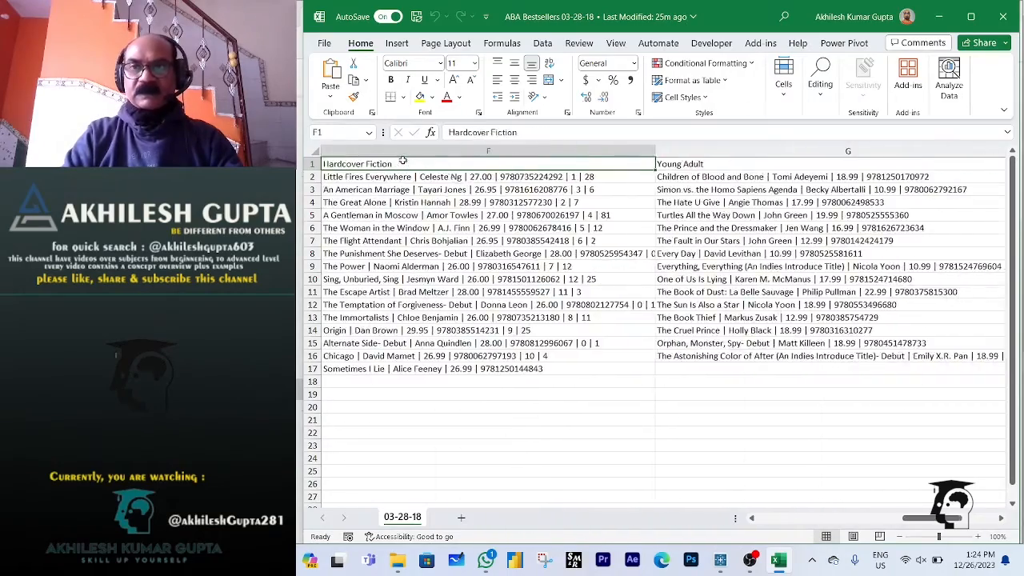
key("Right")
key("Right")
key("Left")
key("Left")
key("Left")
key("Left")
key("Left")
key("Left")
key("Left")
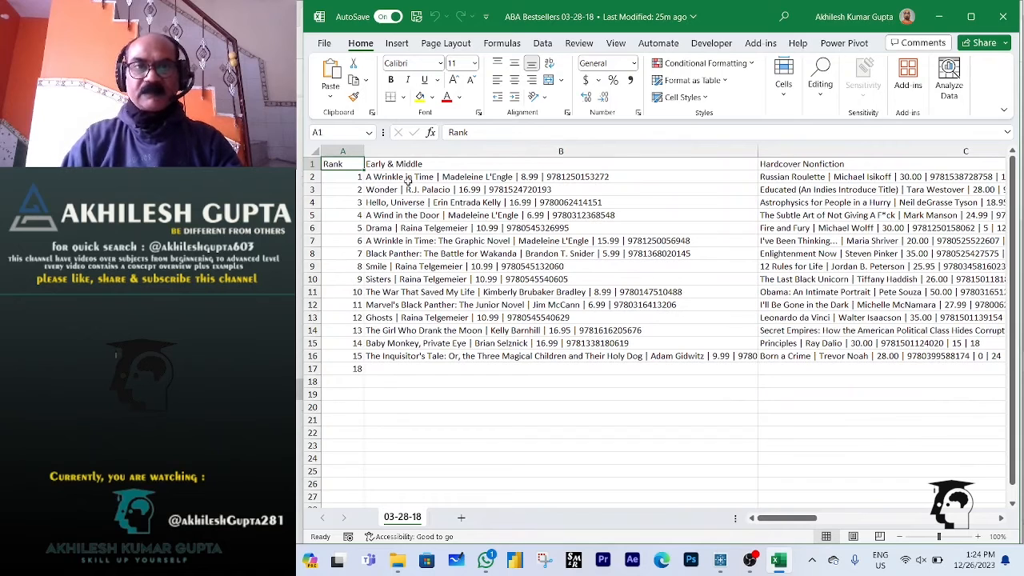
Examine how the pipe-separated book details in row 2 are structured in each category, from Early & Middle to Trade Paperback Fiction.
left_click(406, 180)
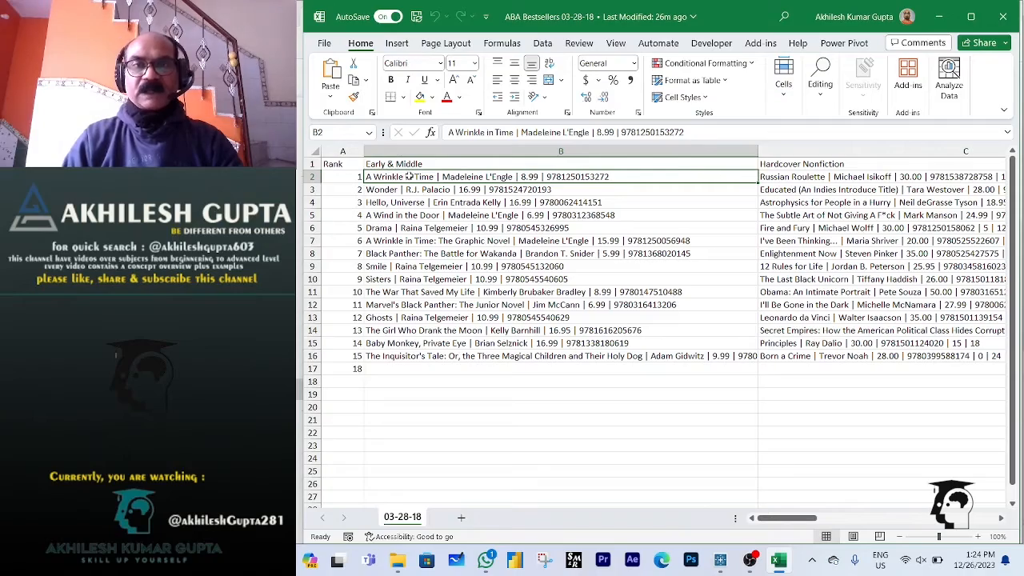
key("Right")
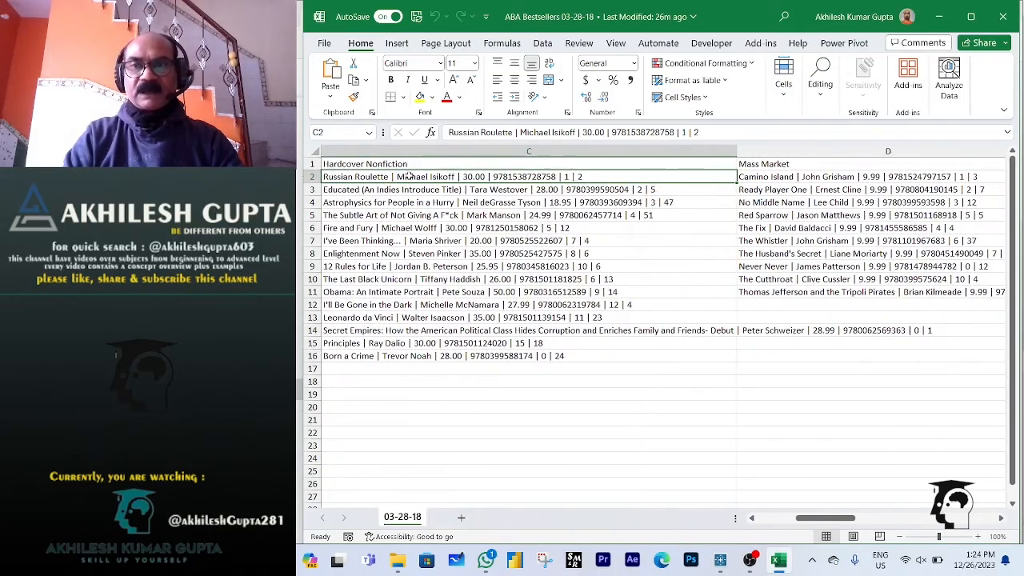
key("Right")
key("Right")
key("Right")
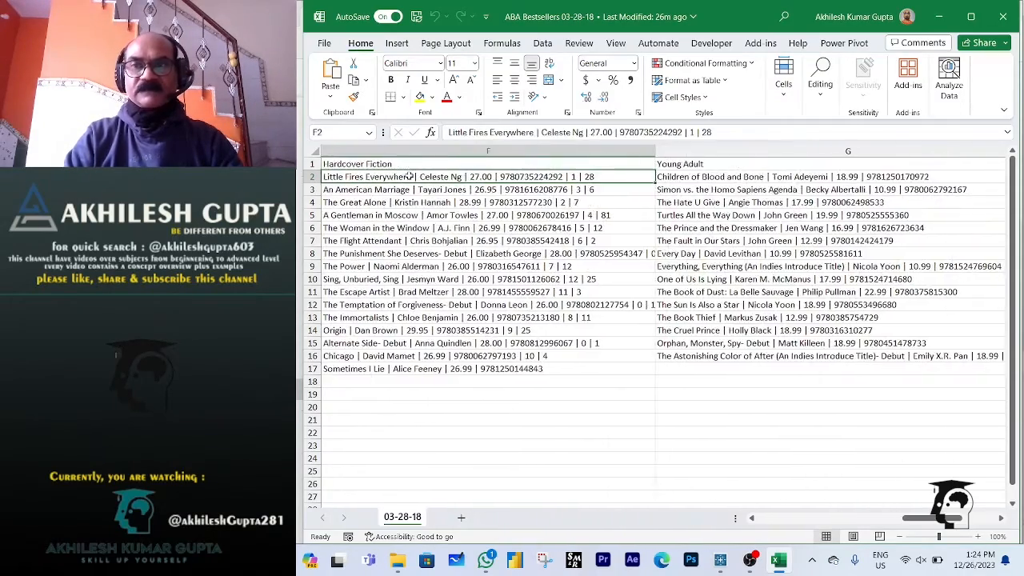
key("Right")
key("Right")
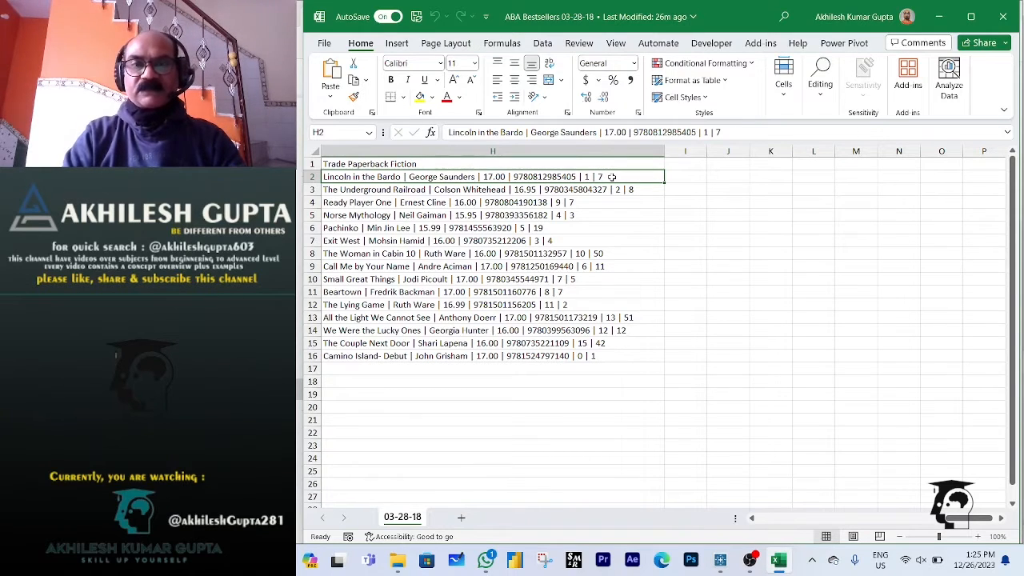
key("Home")
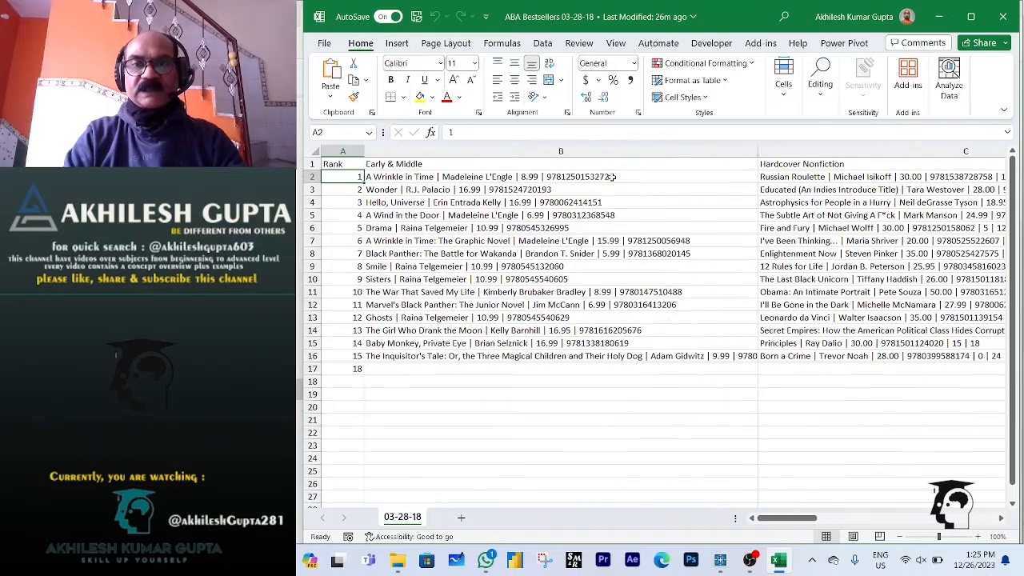
Compare the row 2 entries from Early & Middle to Hardcover Fiction, close the workbook and return to Tableau Prep Builder.
left_click(596, 176)
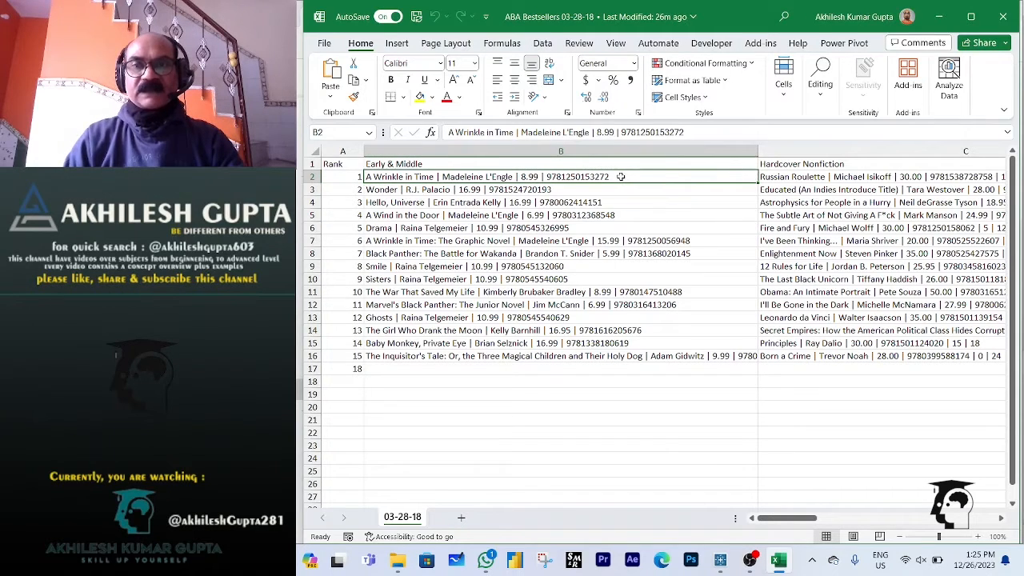
key("Right")
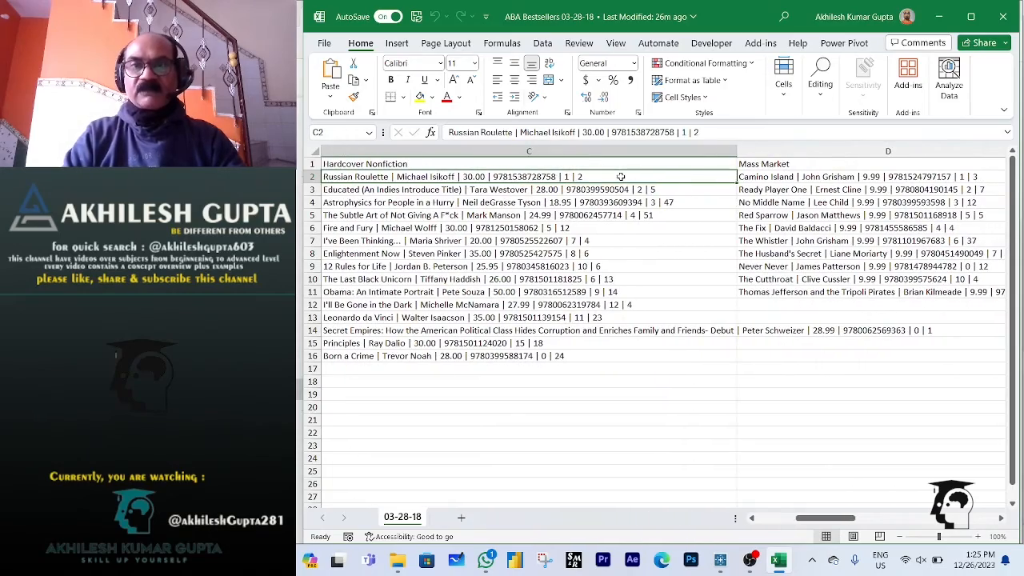
key("Right")
key("Right")
key("Right")
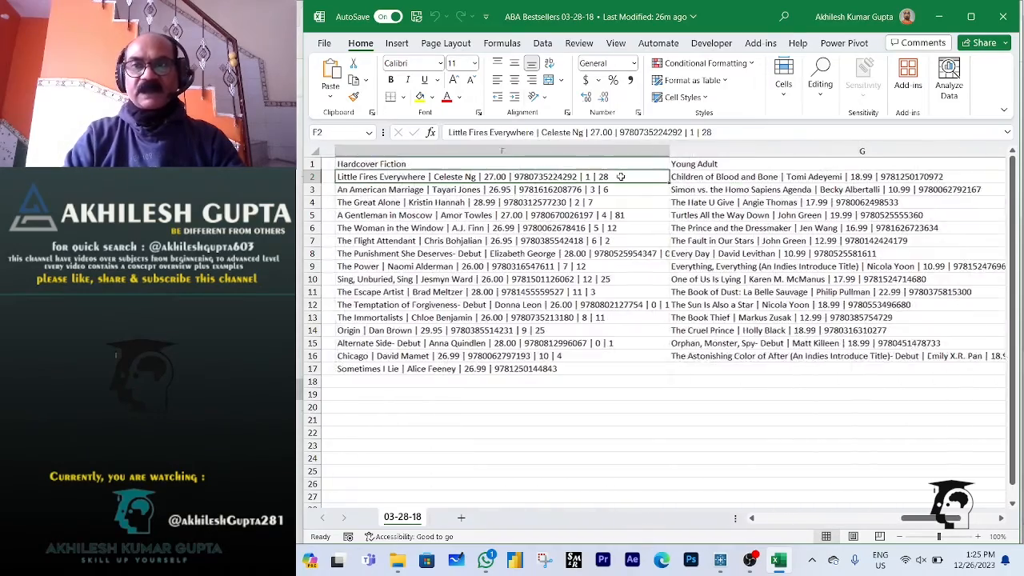
key("Home")
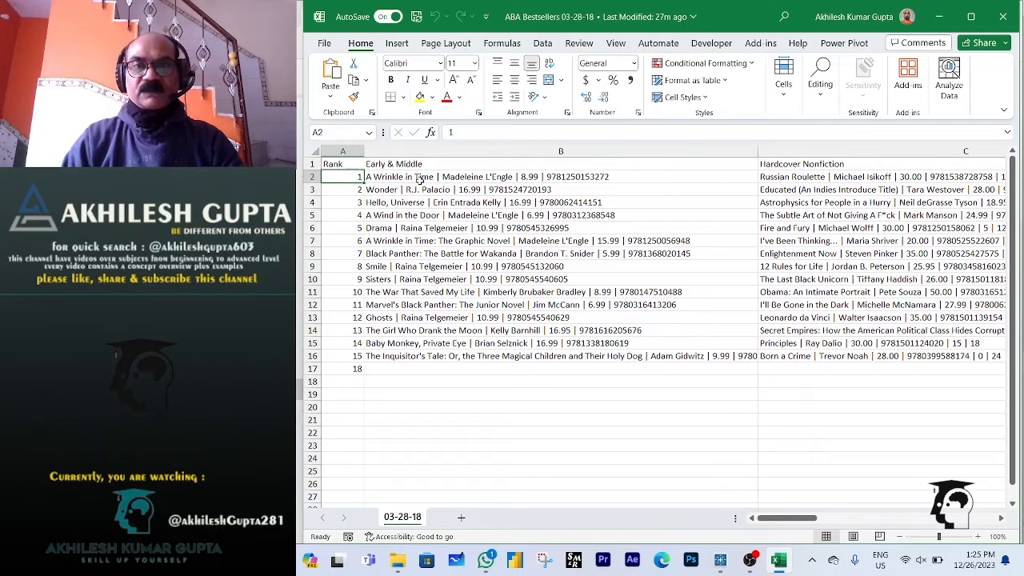
left_click(1003, 18)
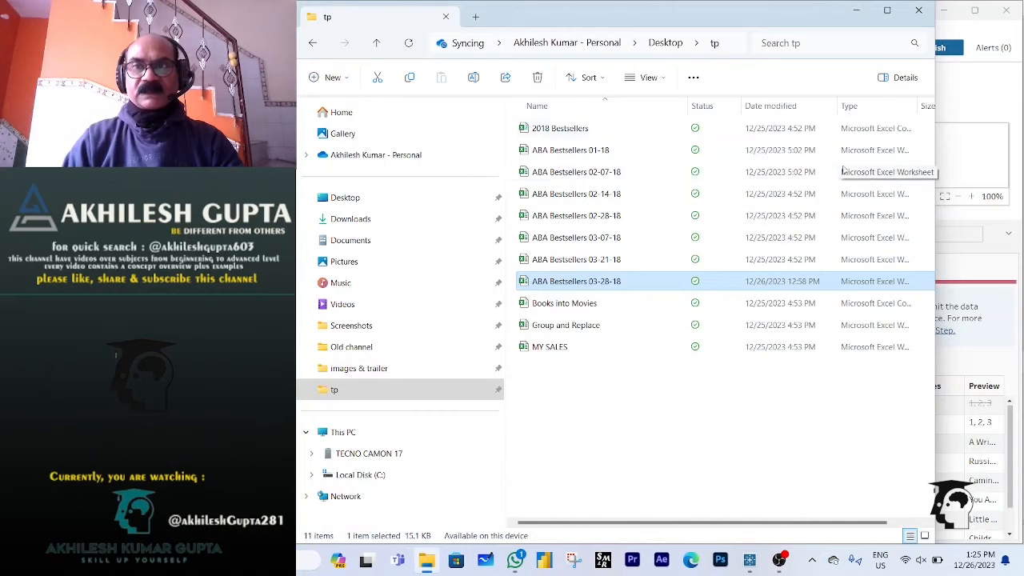
left_click(857, 9)
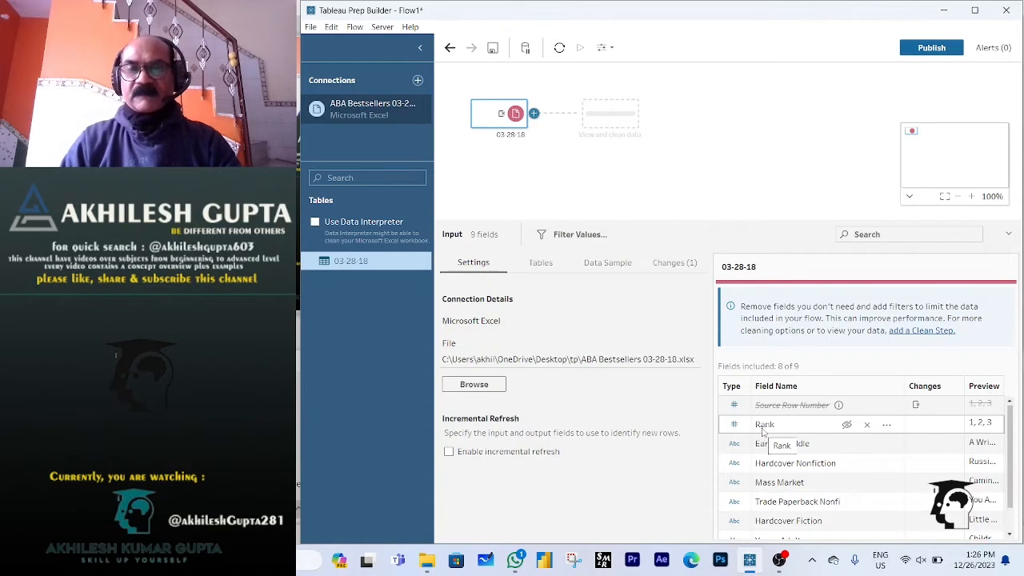
Add a cleaning step after the 03-28-18 input in the flow.
left_click(534, 114)
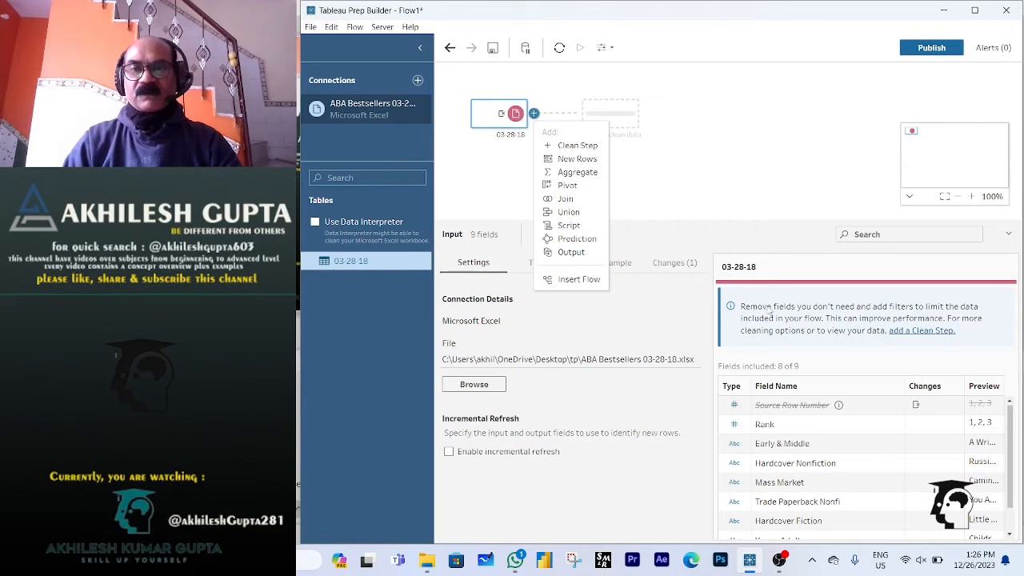
left_click(707, 176)
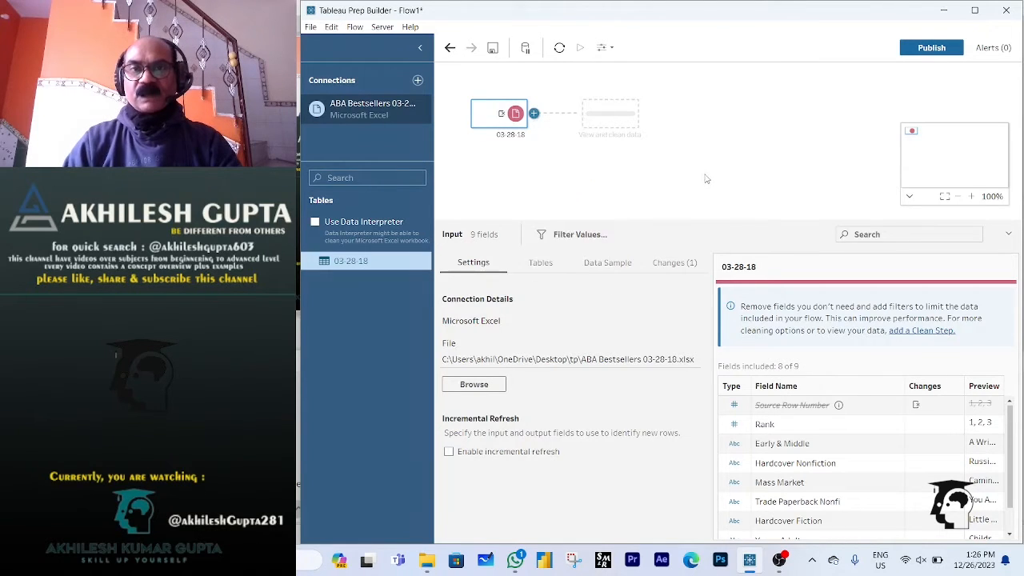
left_click(608, 117)
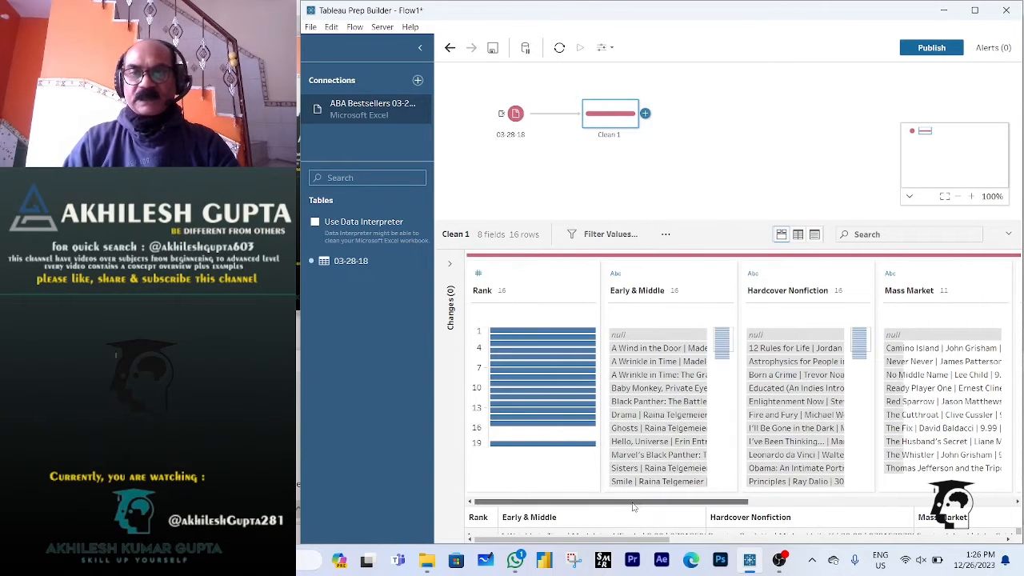
Review the profiles of all fields in Clean 1 and highlight the records with a null Early & Middle value.
left_click_drag(632, 508, 965, 512)
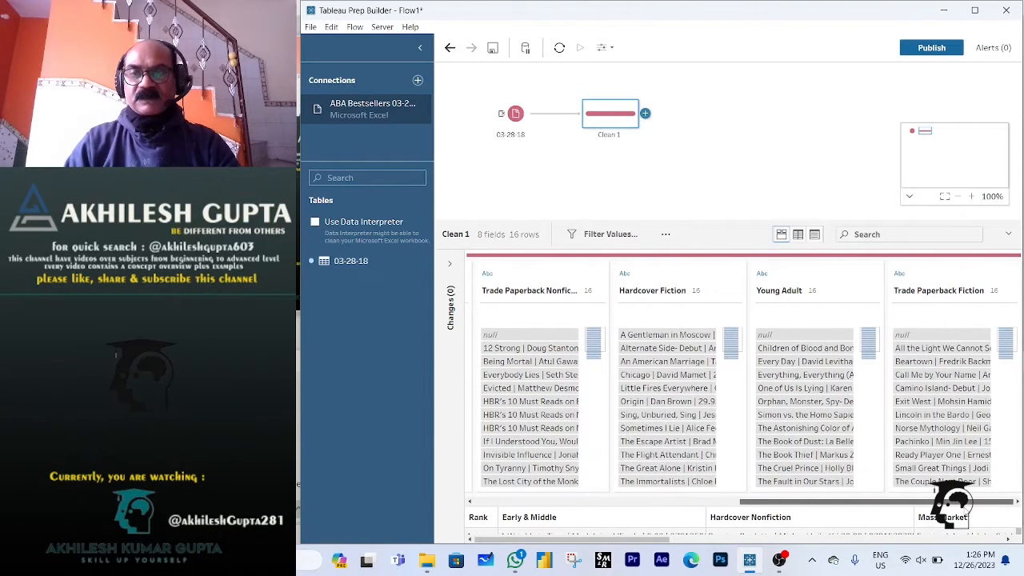
left_click_drag(966, 504, 616, 494)
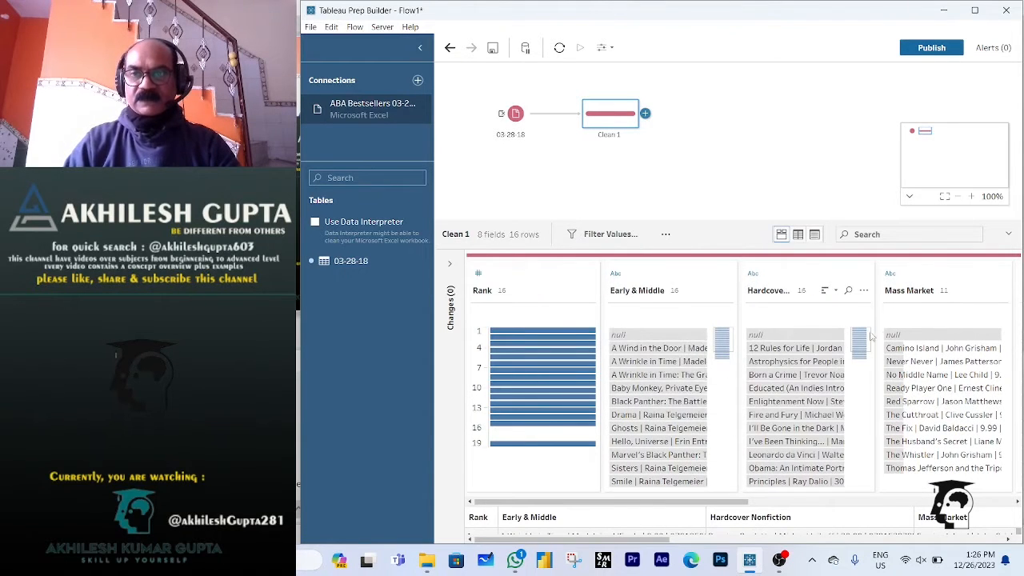
left_click_drag(744, 502, 667, 504)
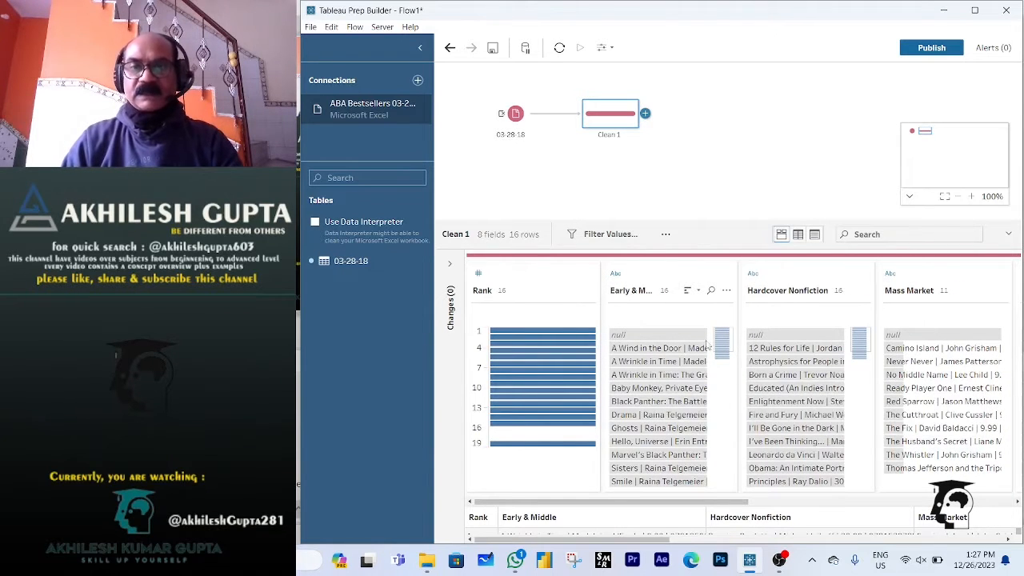
left_click(679, 336)
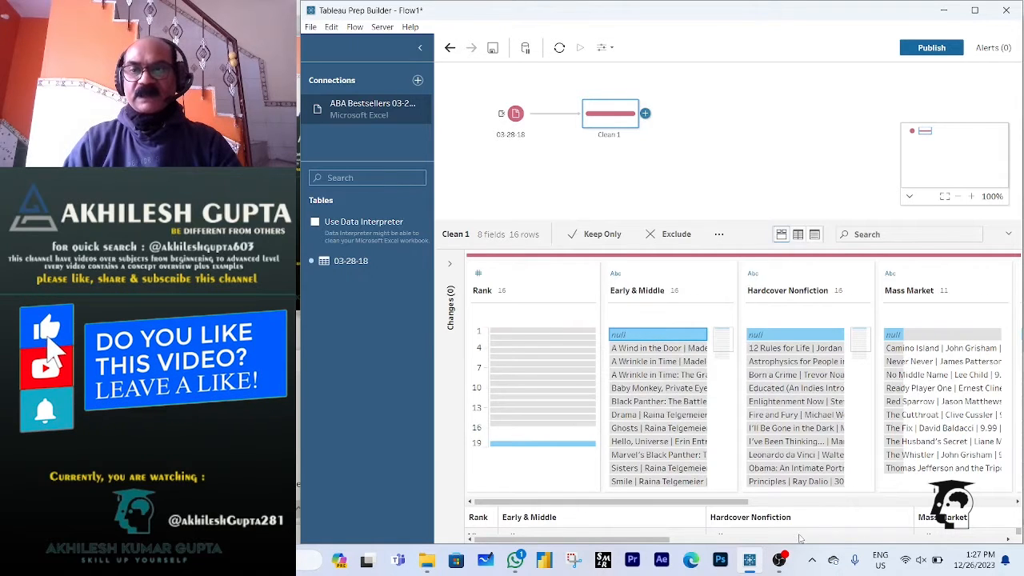
Exclude the null value from the Early & Middle field in Clean 1.
left_click_drag(746, 502, 635, 524)
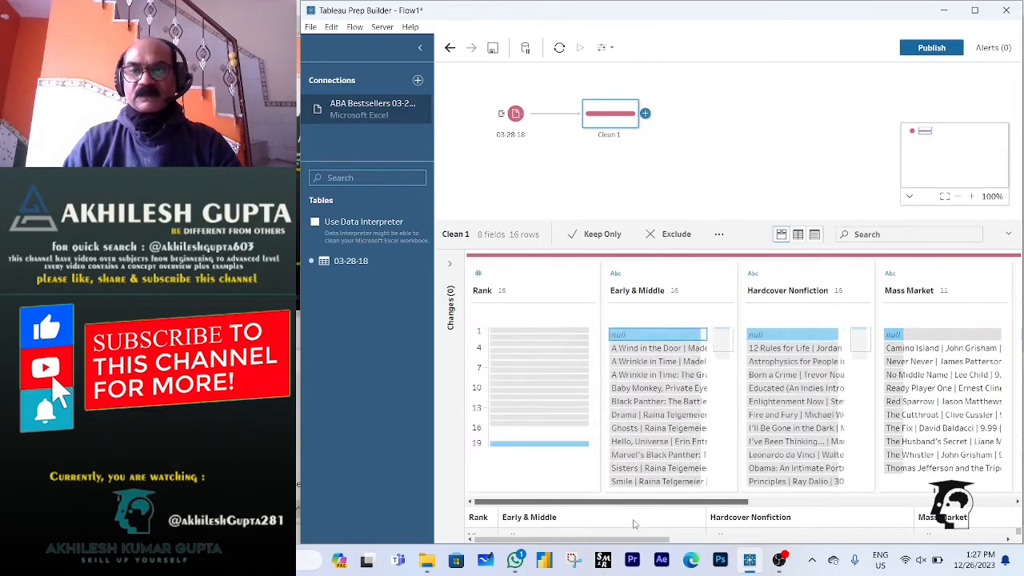
mouse_move(666, 341)
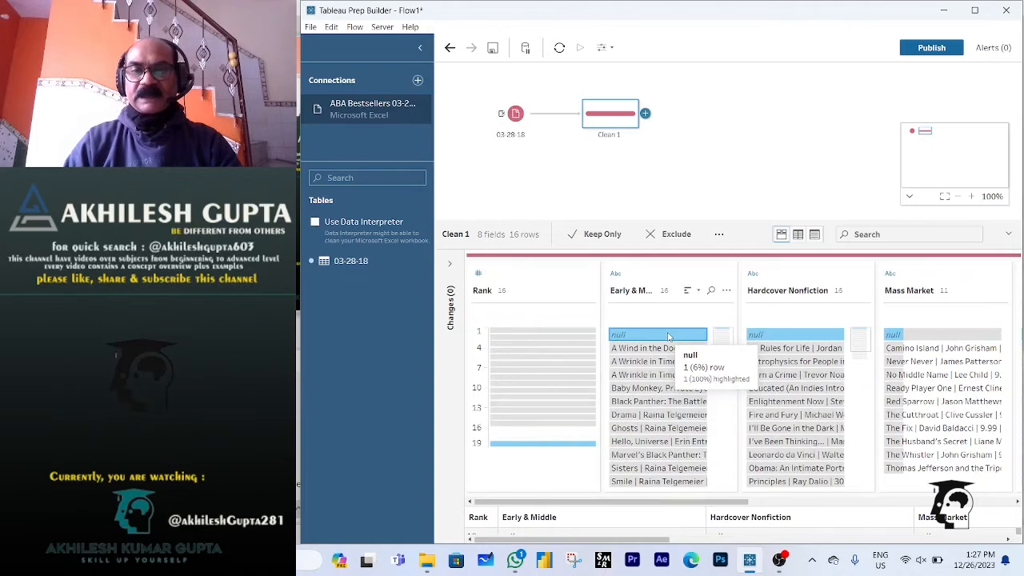
right_click(669, 337)
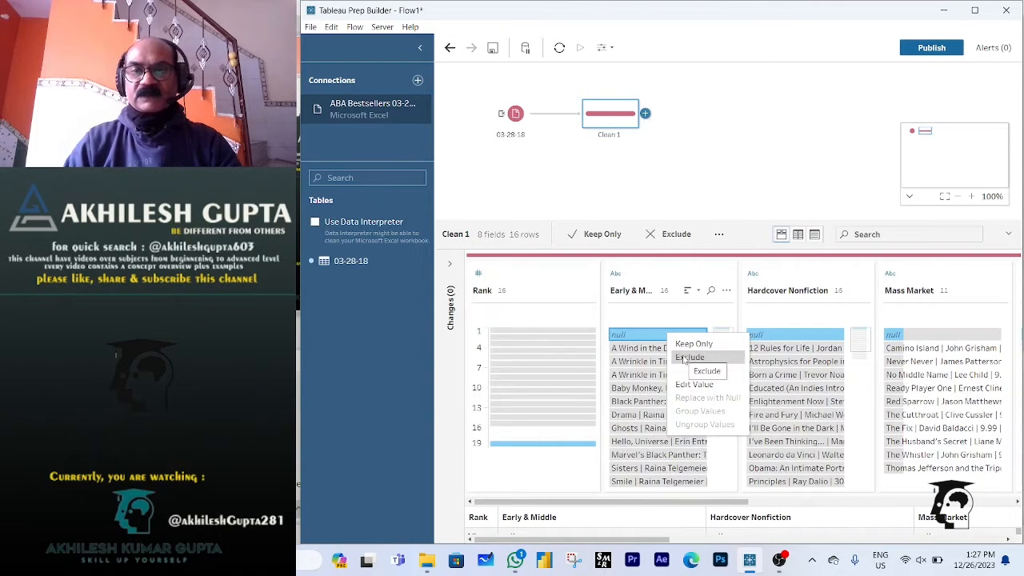
left_click(687, 359)
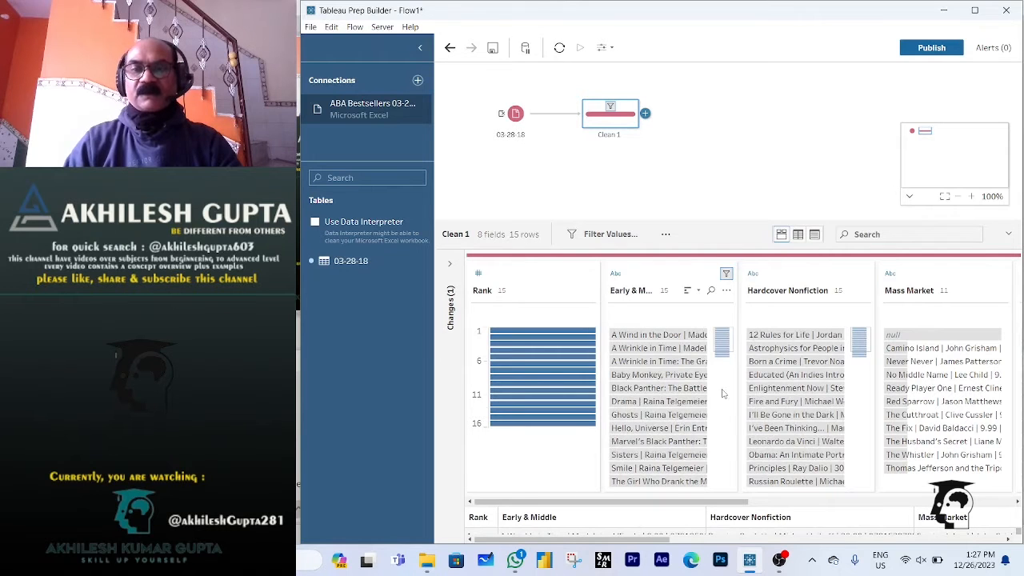
Exclude the null values from the Mass Market field and return to the first fields of the profile.
left_click_drag(735, 507, 860, 509)
left_click_drag(950, 509, 886, 521)
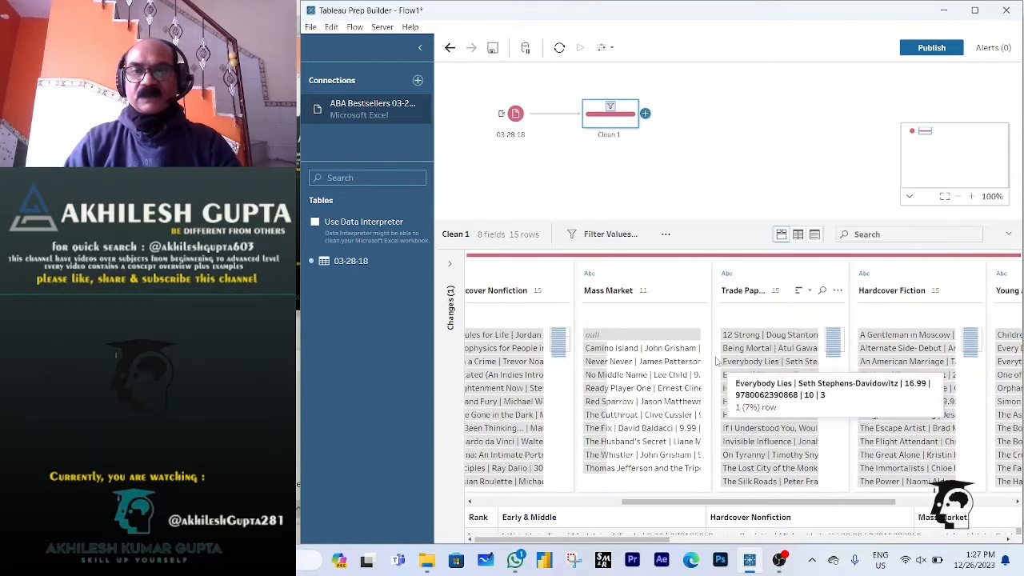
left_click(668, 335)
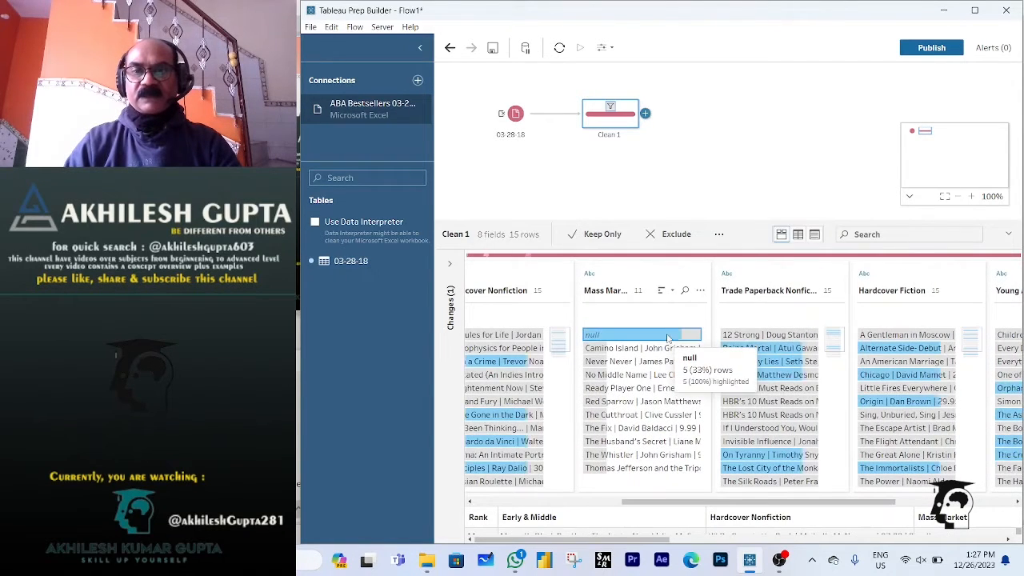
right_click(668, 336)
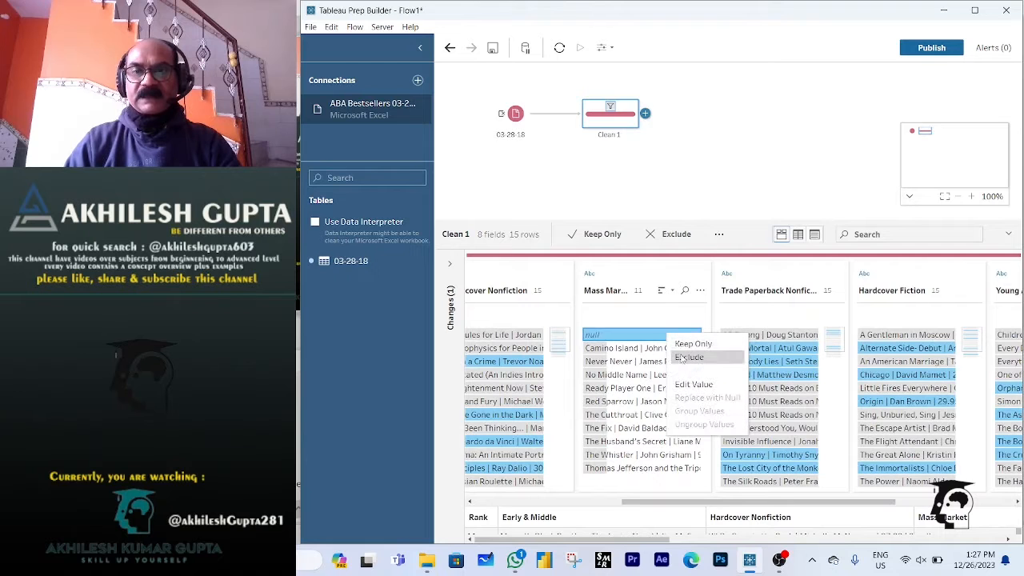
left_click(688, 358)
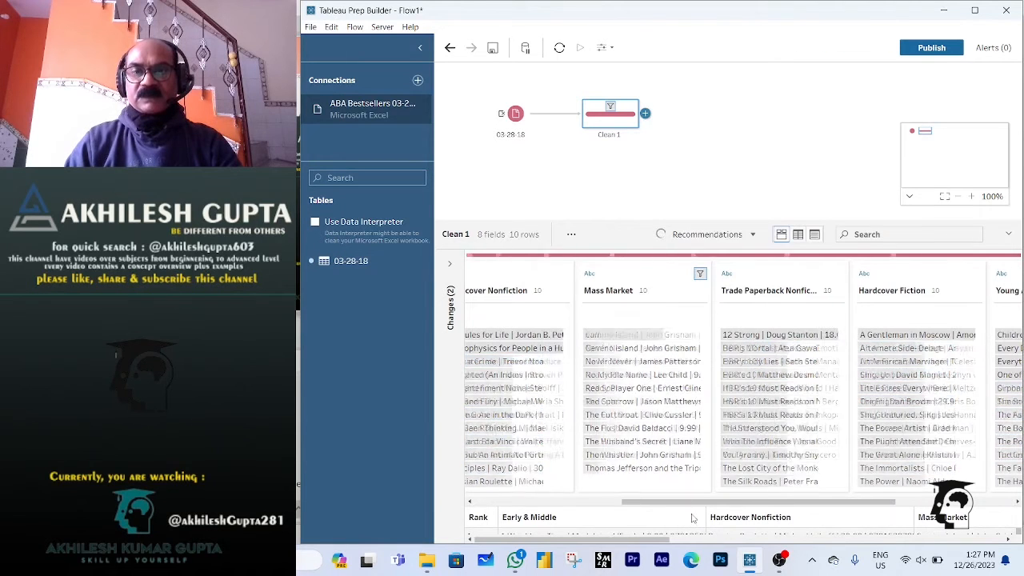
left_click_drag(689, 504, 532, 516)
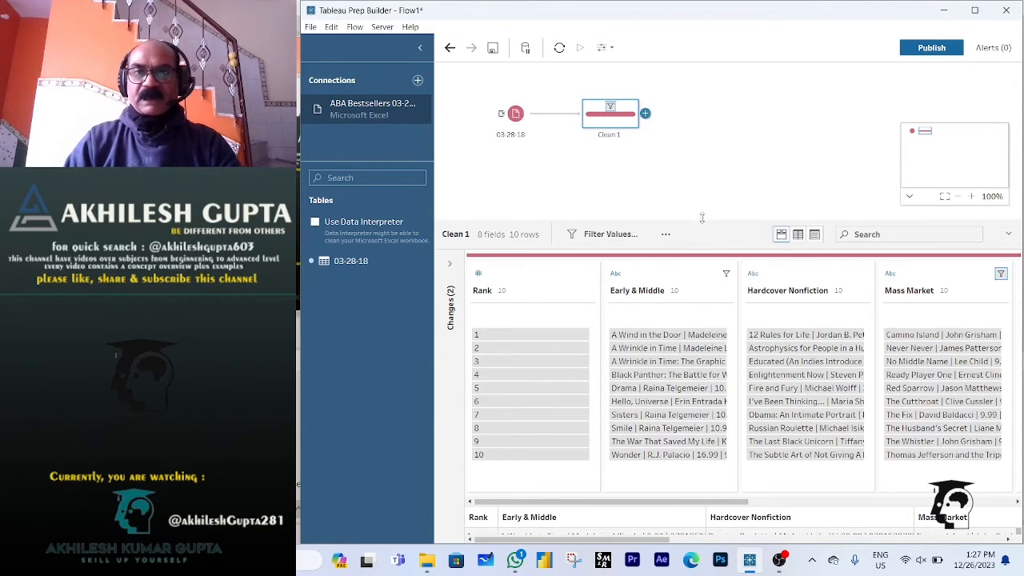
Enlarge the data grid, compare the remaining rows from Early & Middle to Trade Paperback Fiction, and bring the flow diagram back into view.
left_click_drag(702, 217, 702, 146)
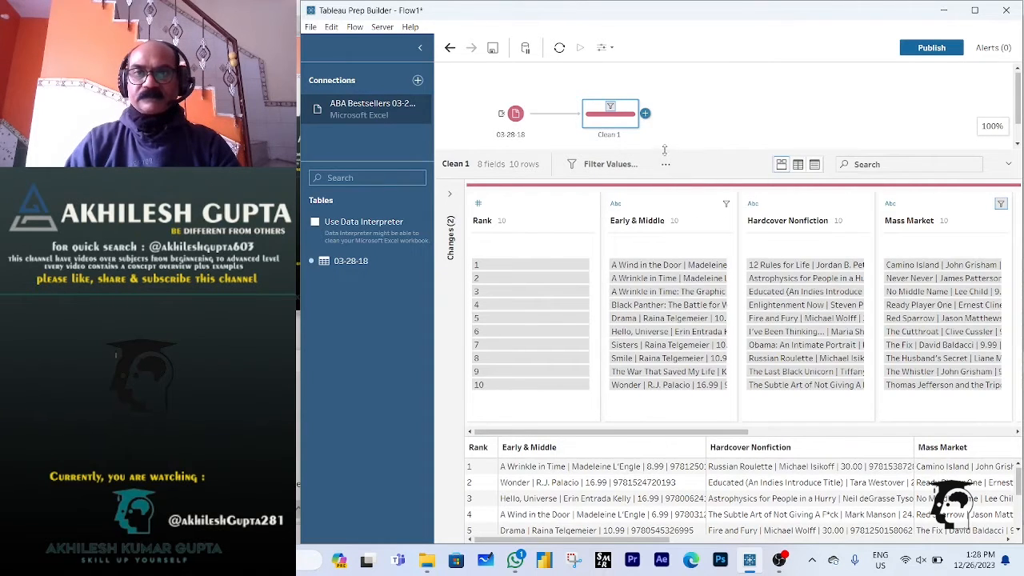
left_click_drag(664, 151, 664, 71)
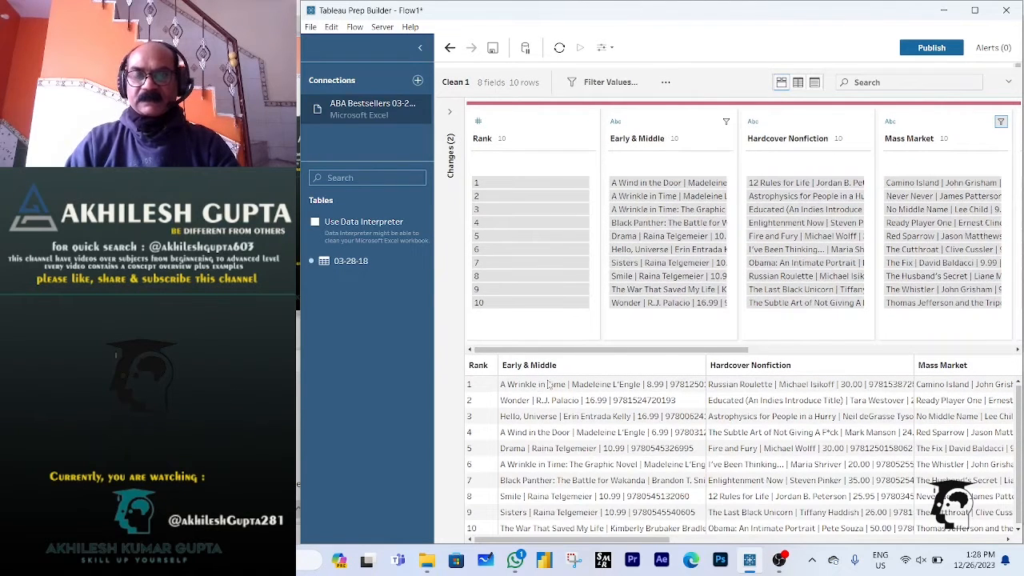
left_click_drag(651, 544, 1005, 529)
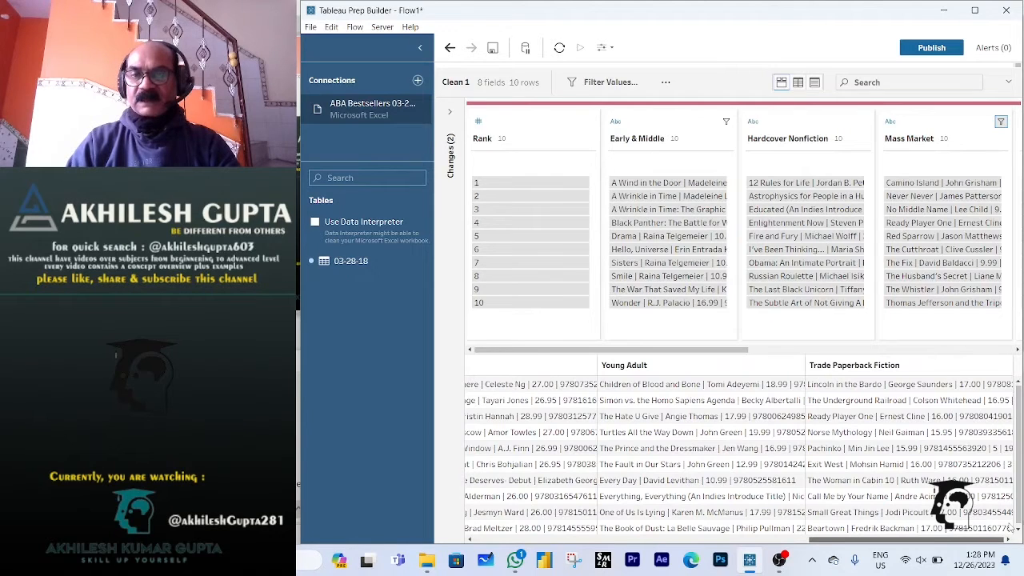
left_click_drag(1005, 528, 634, 552)
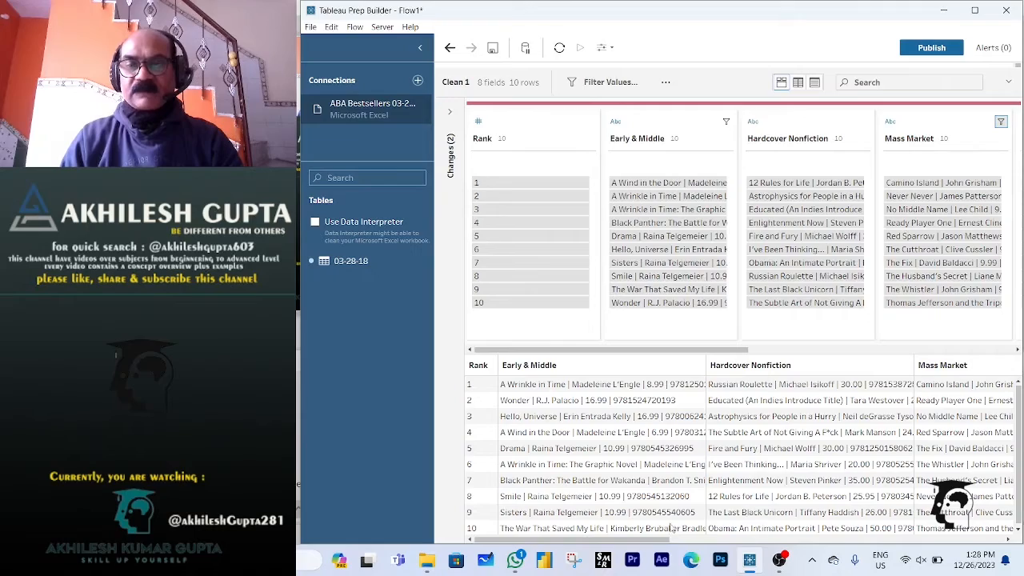
left_click_drag(667, 542, 607, 552)
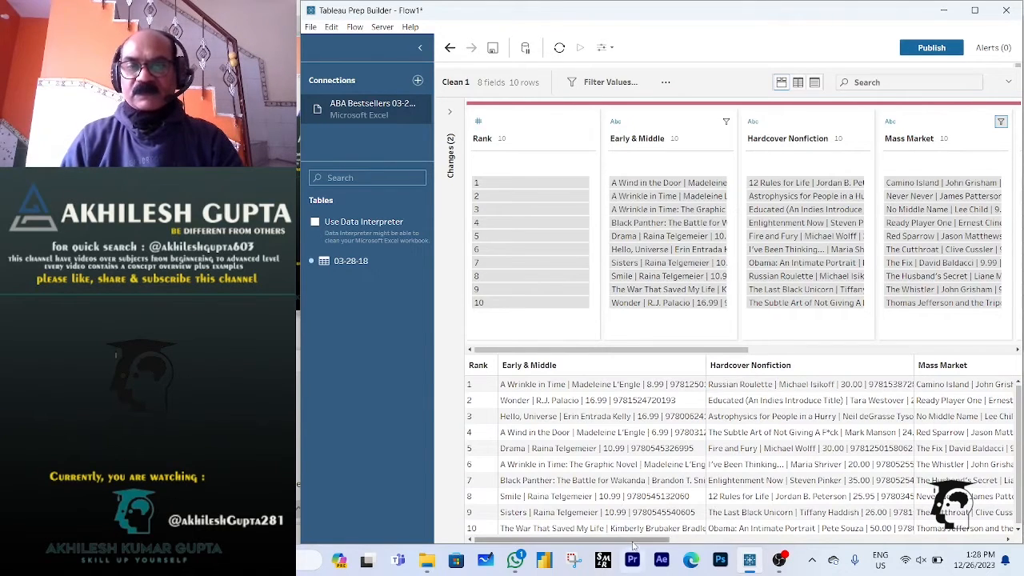
left_click_drag(632, 542, 549, 556)
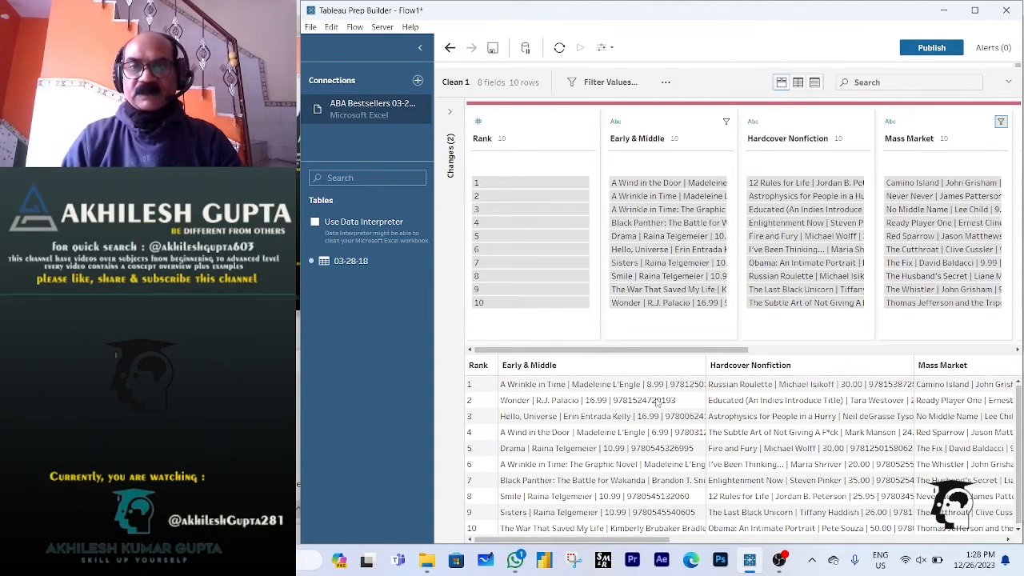
left_click_drag(683, 67, 658, 253)
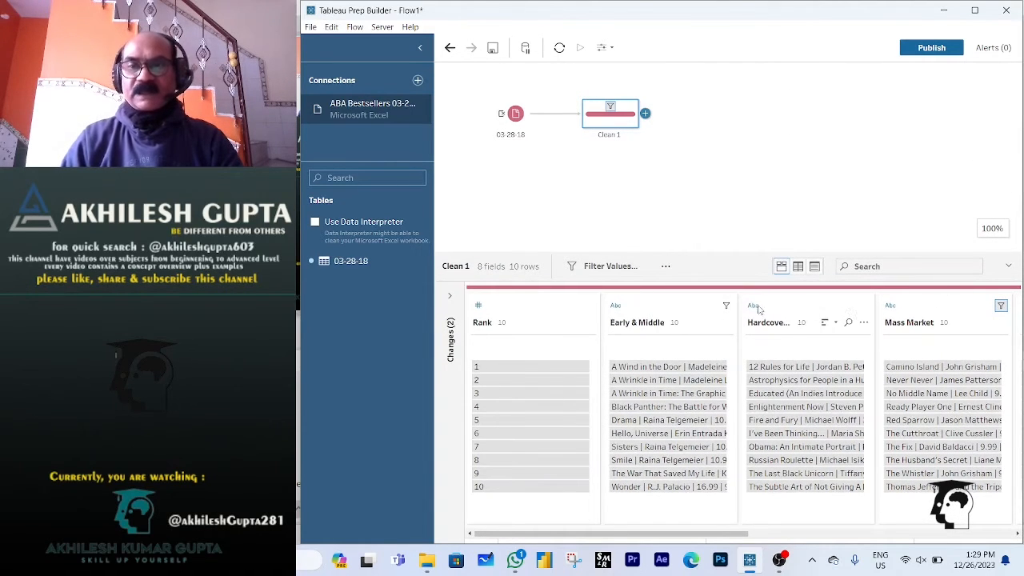
Merge all category fields from Early & Middle to Trade Paperback Fiction into one field and place it after Rank.
left_click(670, 304)
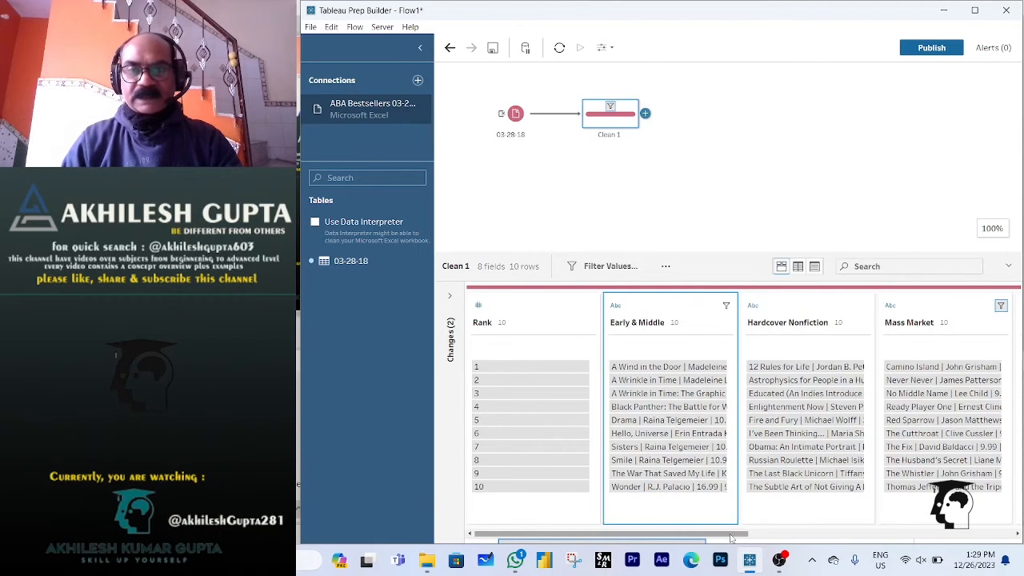
left_click_drag(729, 538, 1001, 536)
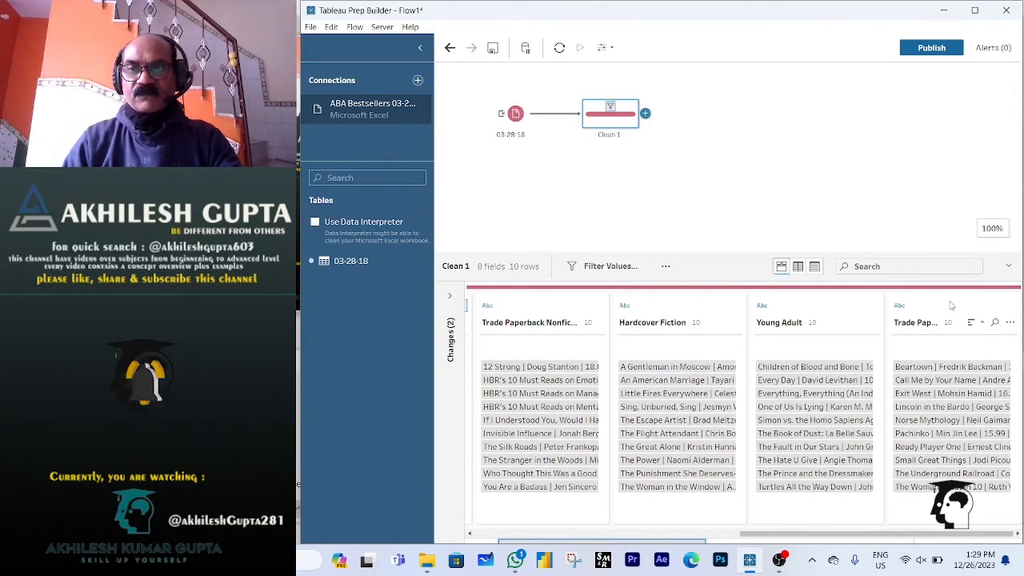
key("ctrl+a")
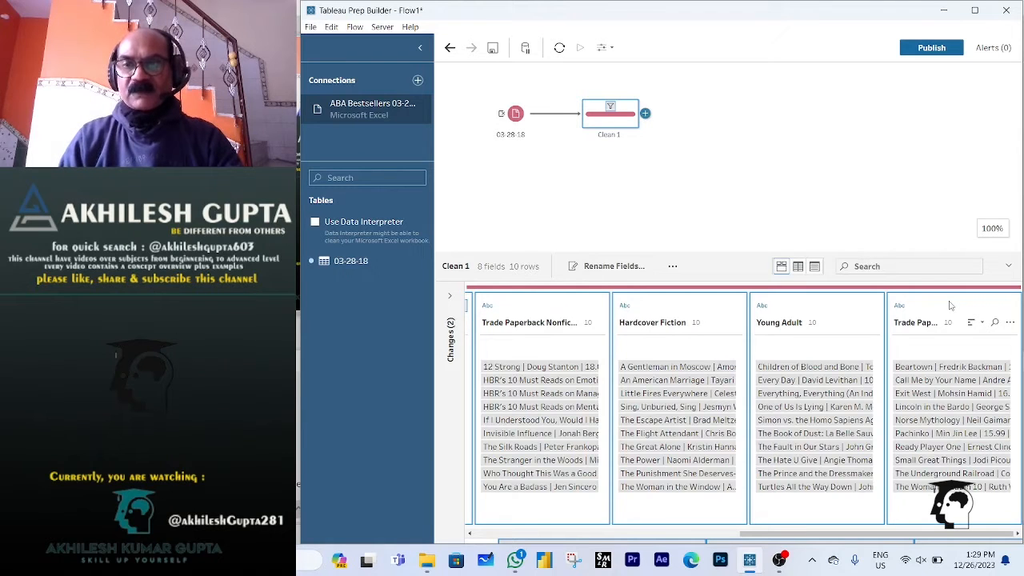
right_click(950, 305)
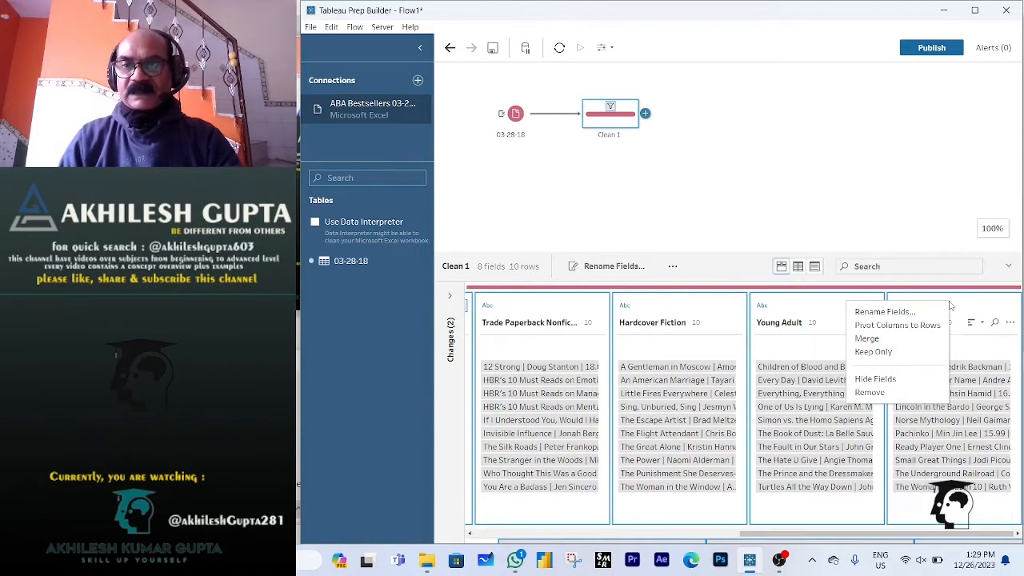
left_click(876, 344)
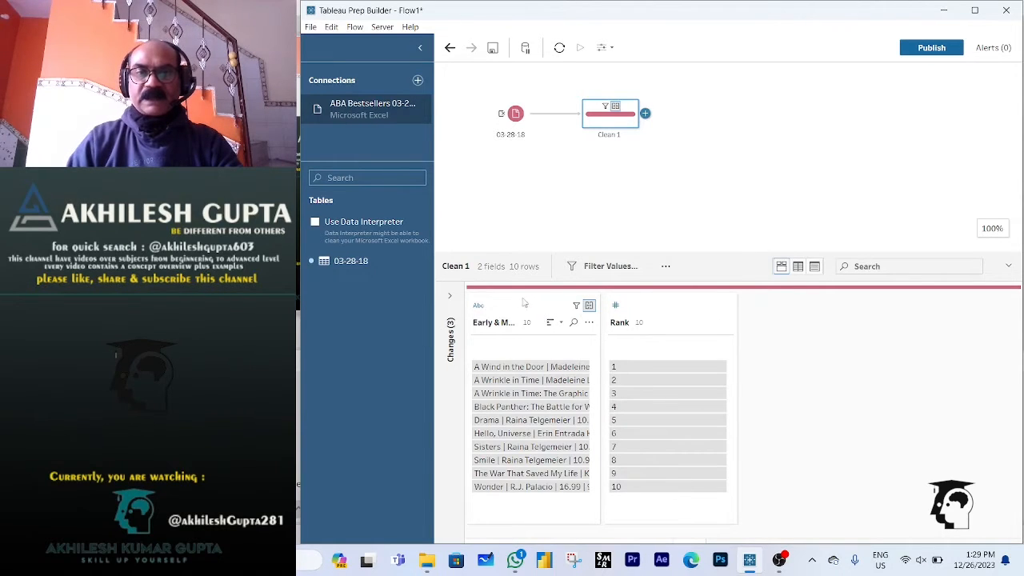
left_click_drag(518, 303, 737, 304)
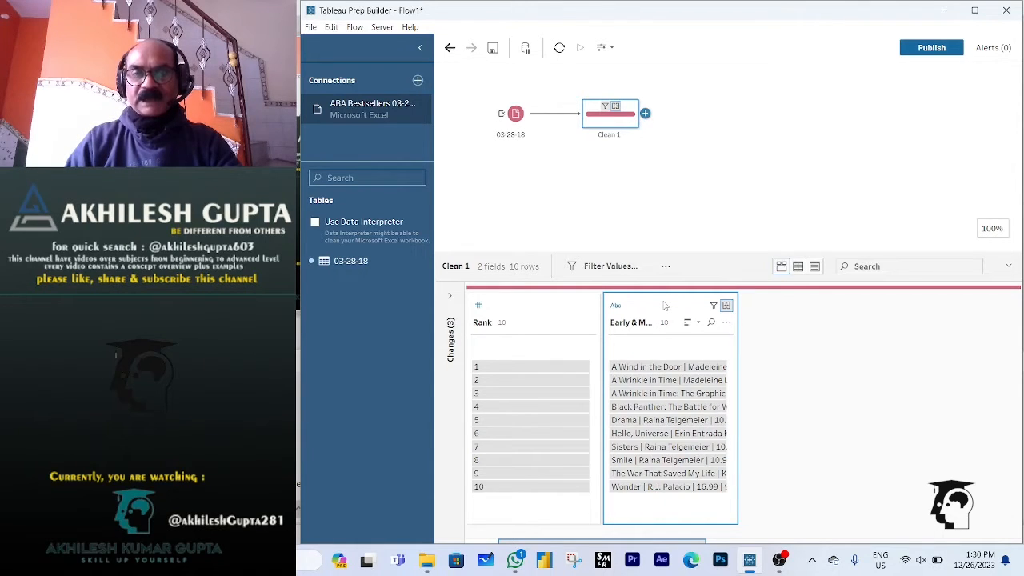
Apply a custom split to the merged Early & Middle field with the separator | and split off all fields.
right_click(664, 306)
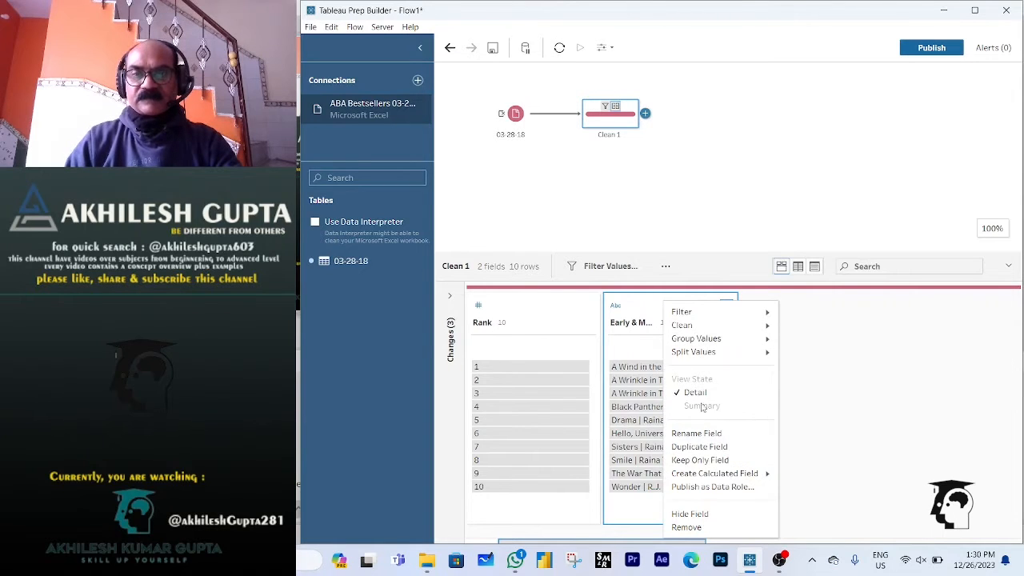
mouse_move(697, 357)
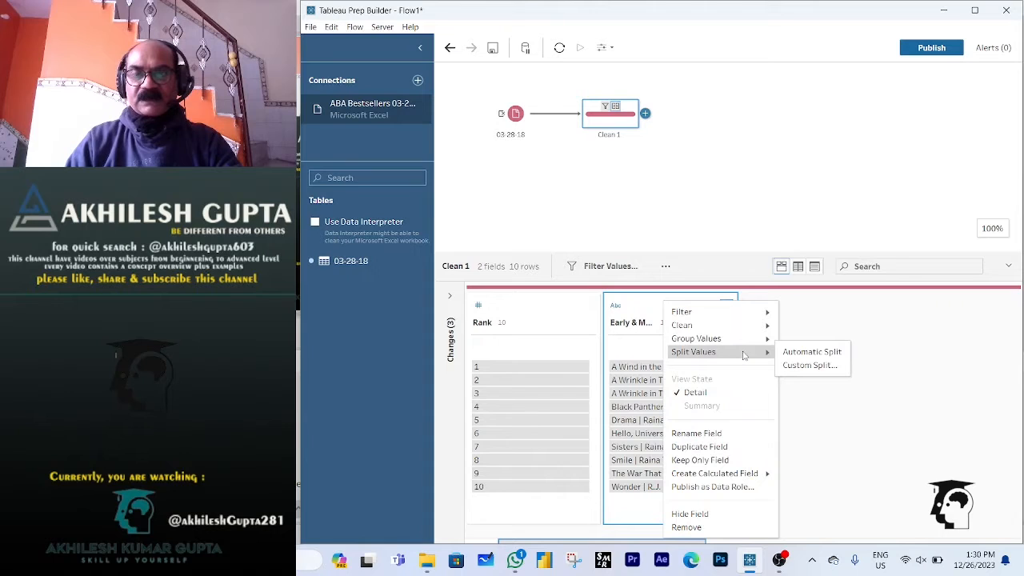
left_click(802, 366)
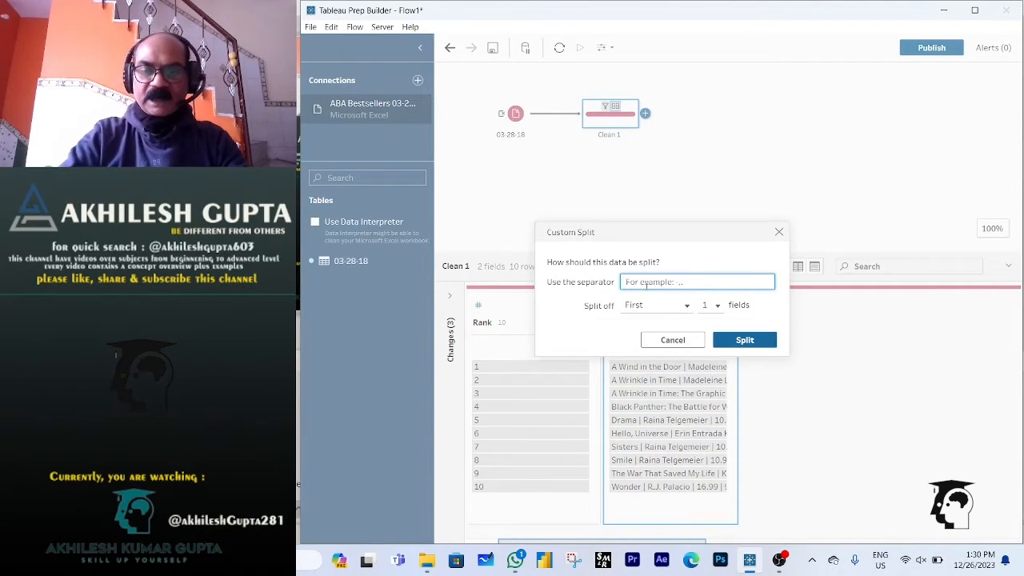
type("|")
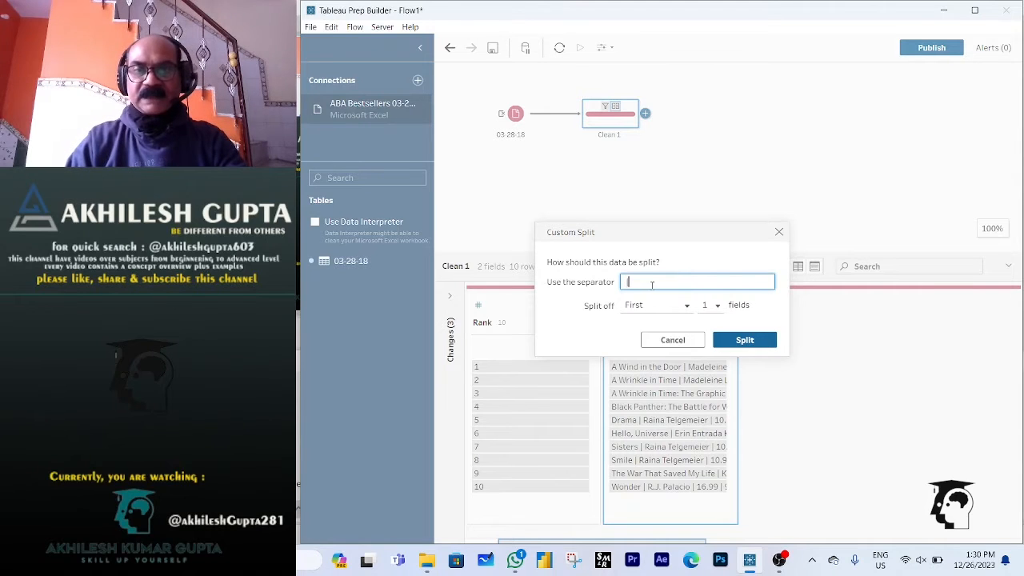
left_click(688, 312)
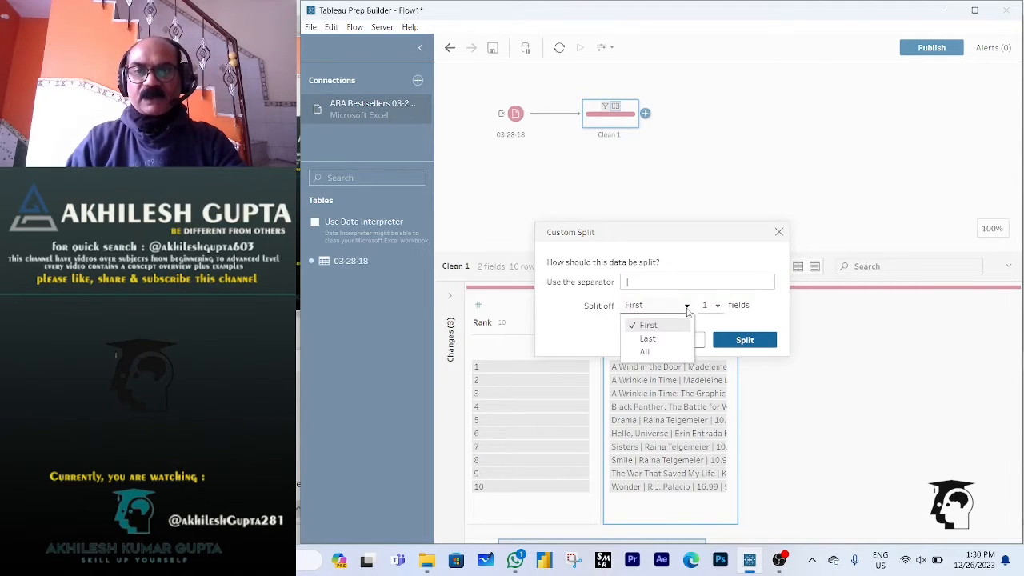
left_click(654, 352)
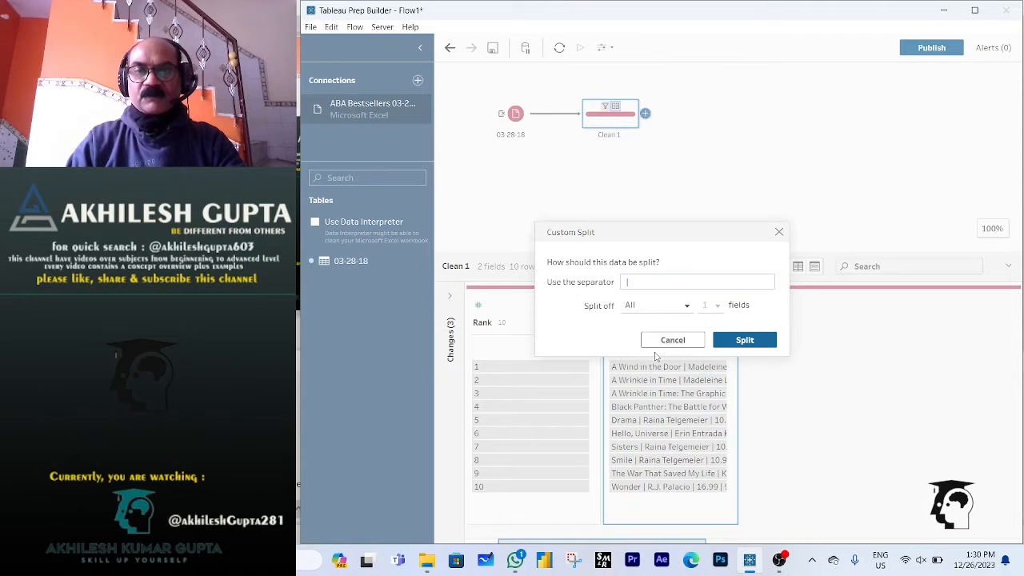
left_click(745, 341)
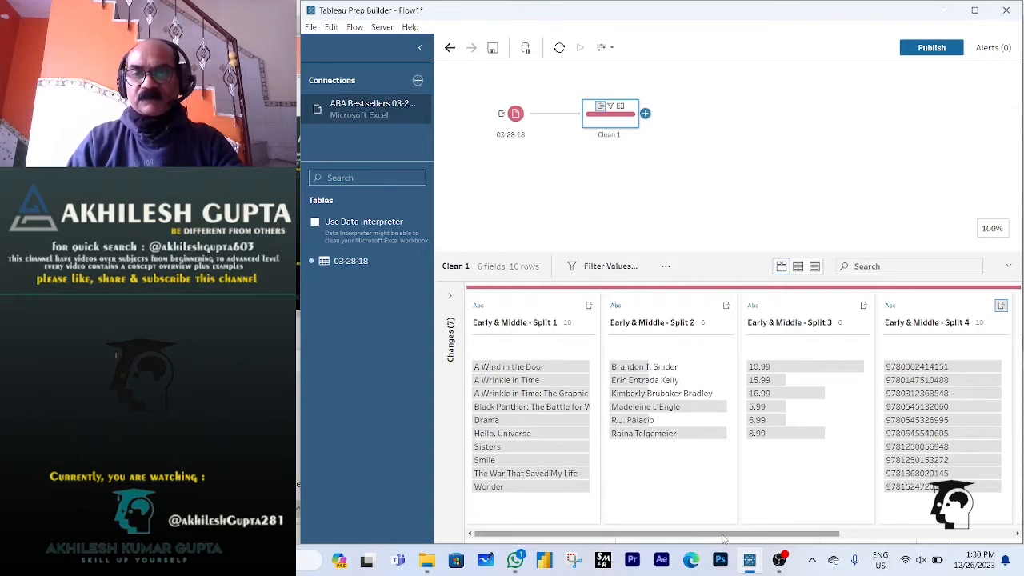
left_click_drag(724, 538, 647, 554)
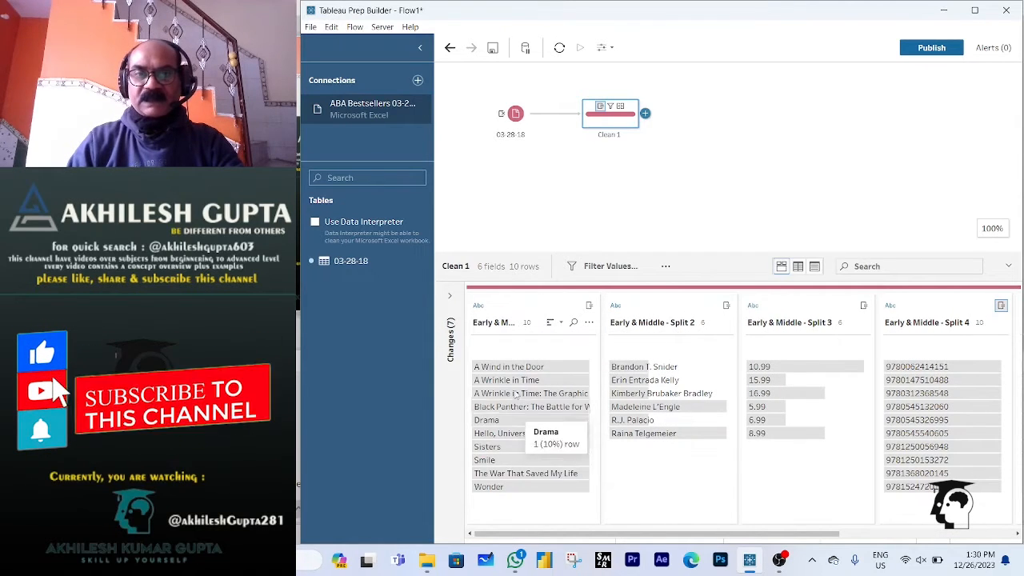
Rename the Early & Middle - Split 1 field as Book Names.
double_click(504, 323)
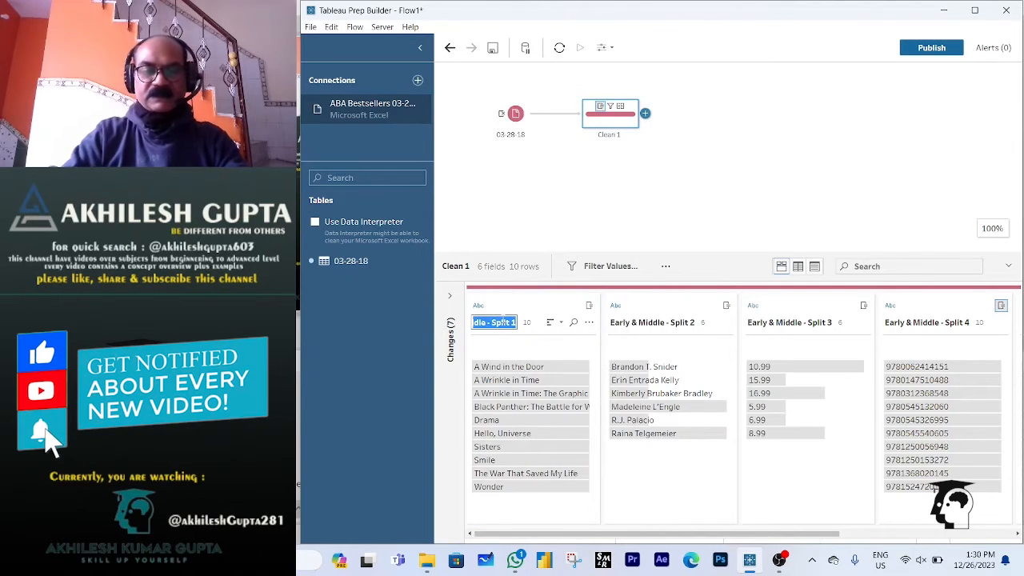
type("Book Na")
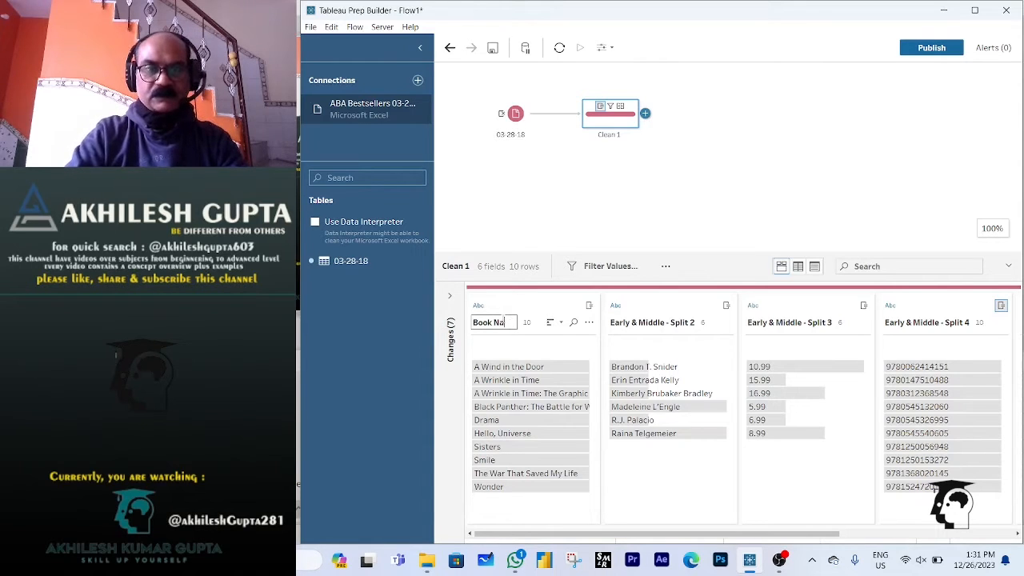
type("mes")
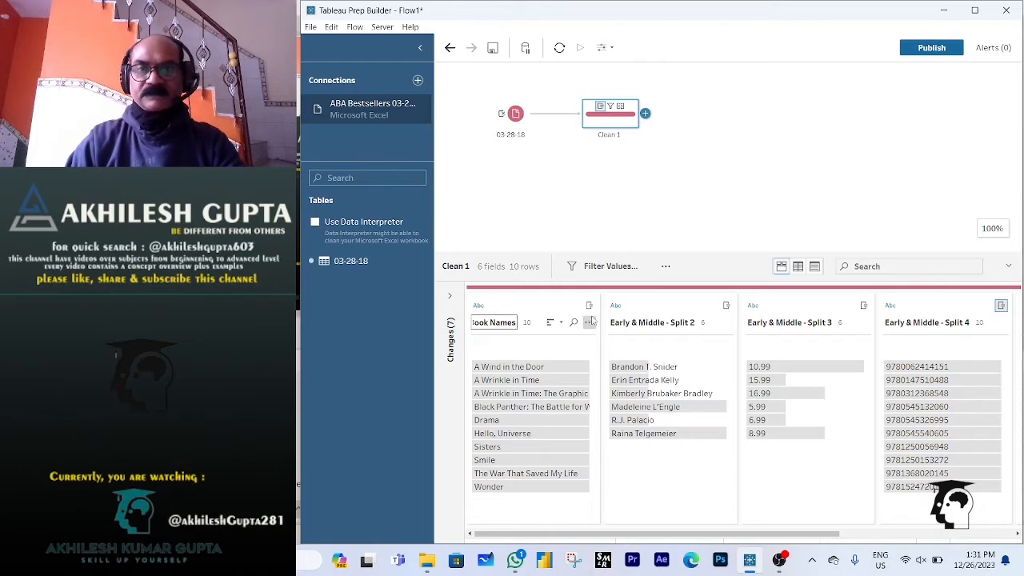
Rename the Early & Middle - Split 2 field as Authors and the Early & Middle - Split 3 field as Prices.
double_click(649, 323)
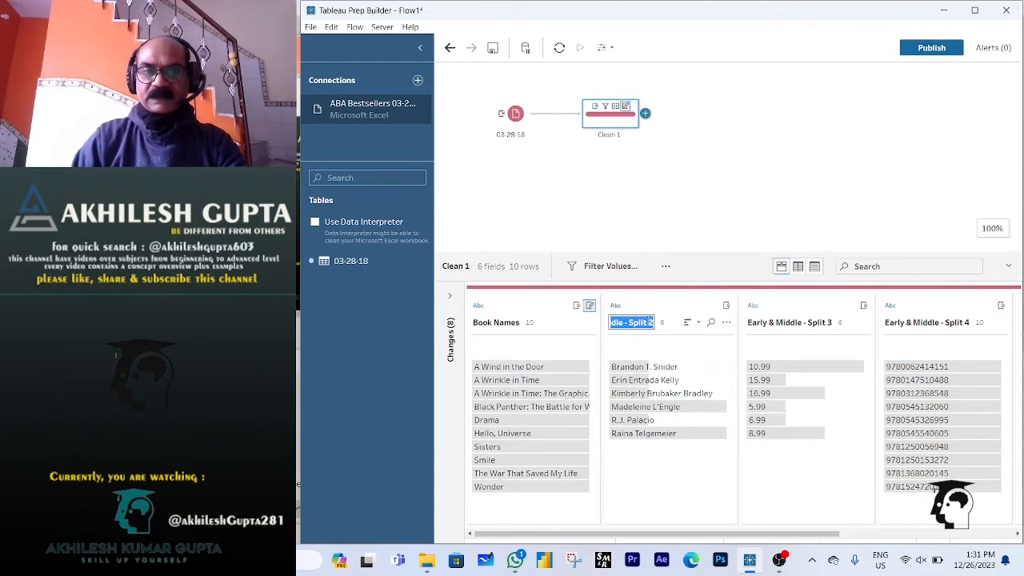
type("A")
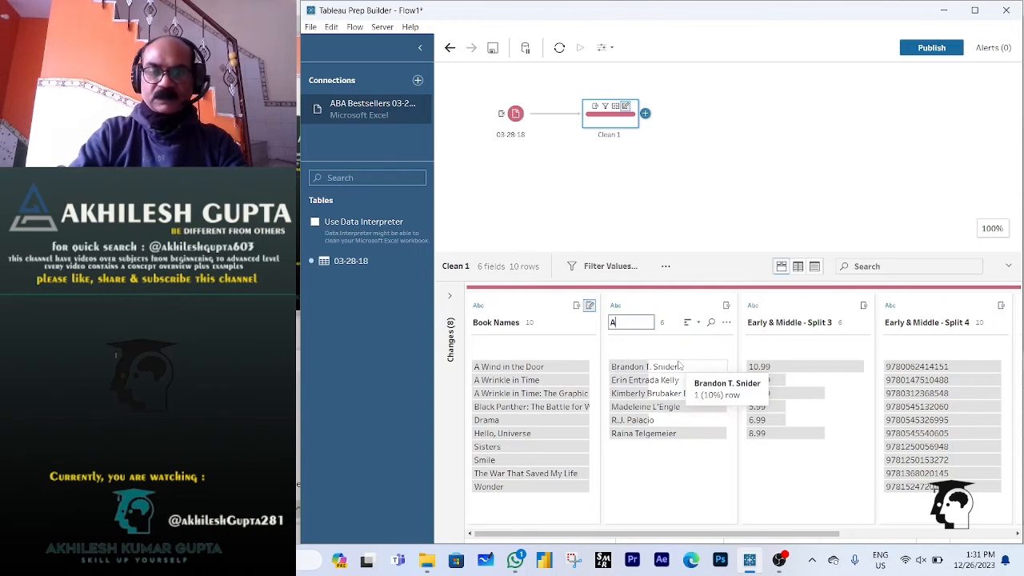
type("uthors")
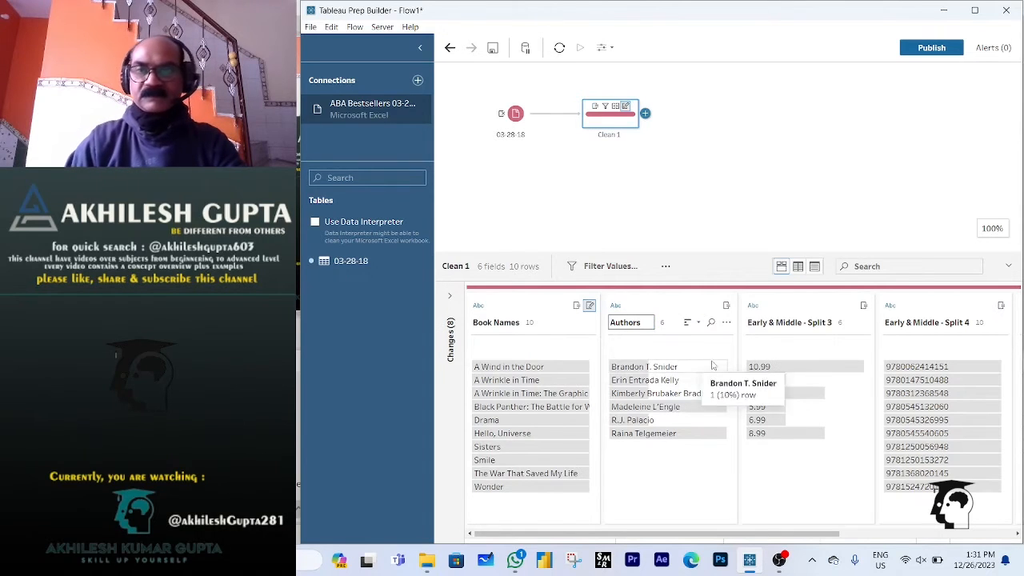
left_click(784, 328)
double_click(783, 323)
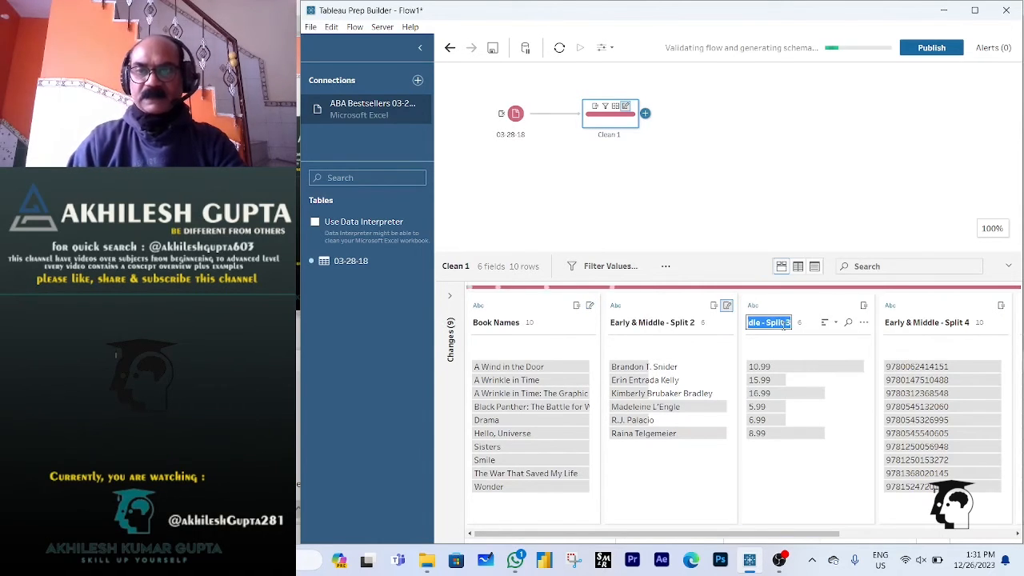
type("Prices")
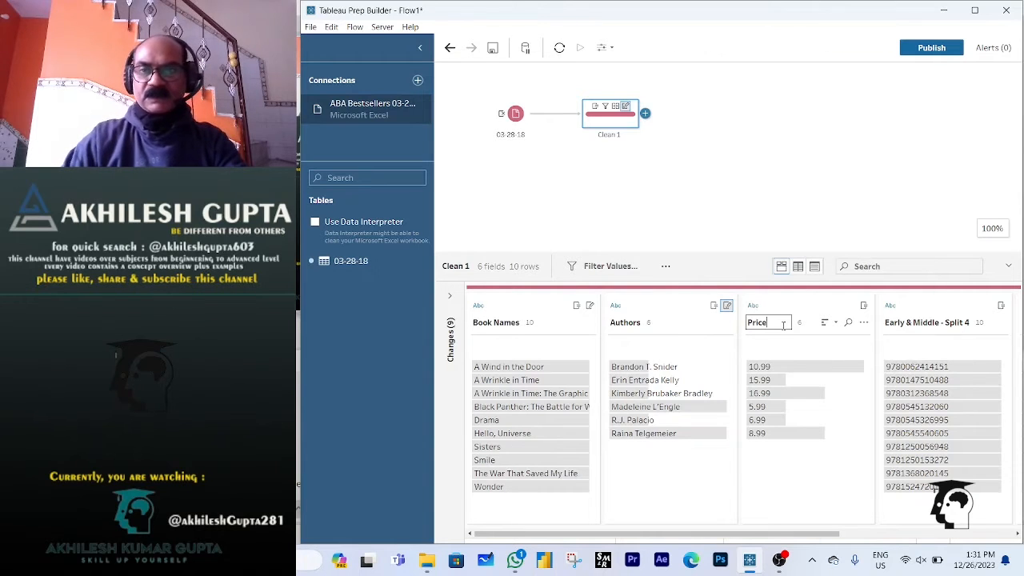
Rename the Early & Middle - Split 4 field as ISBN Number, correcting the misspelled word.
double_click(906, 324)
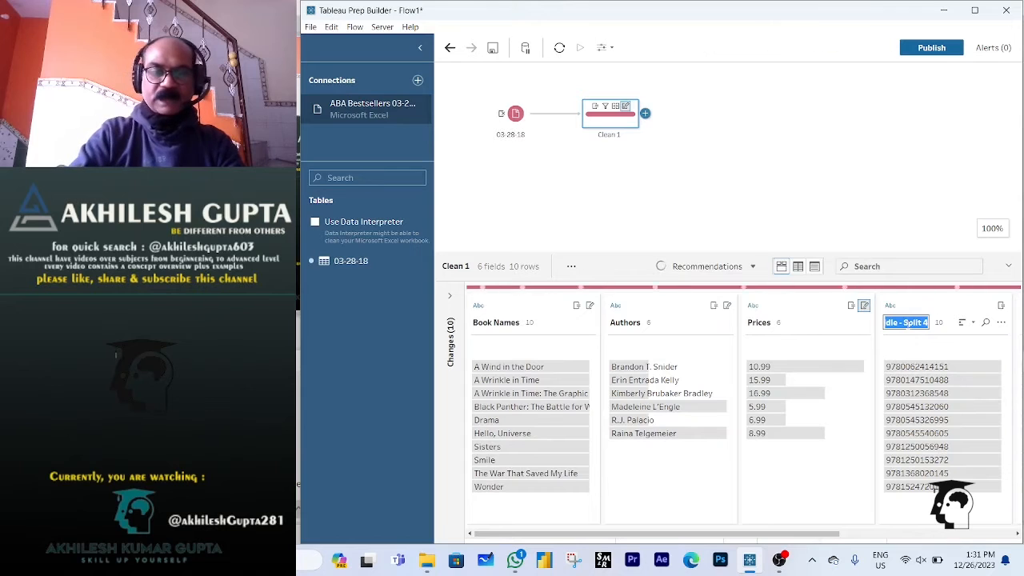
type("ISBN")
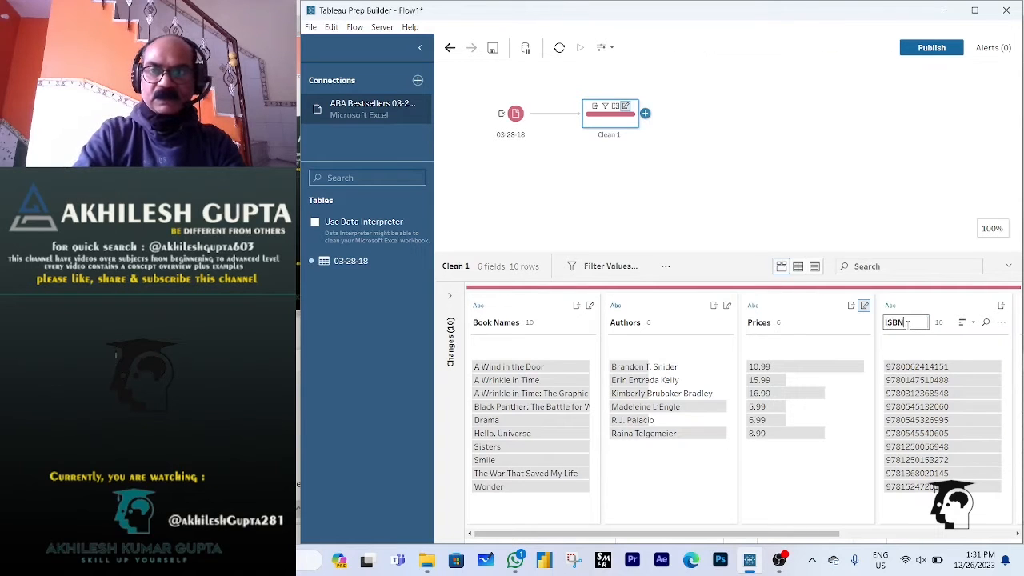
type(" Number")
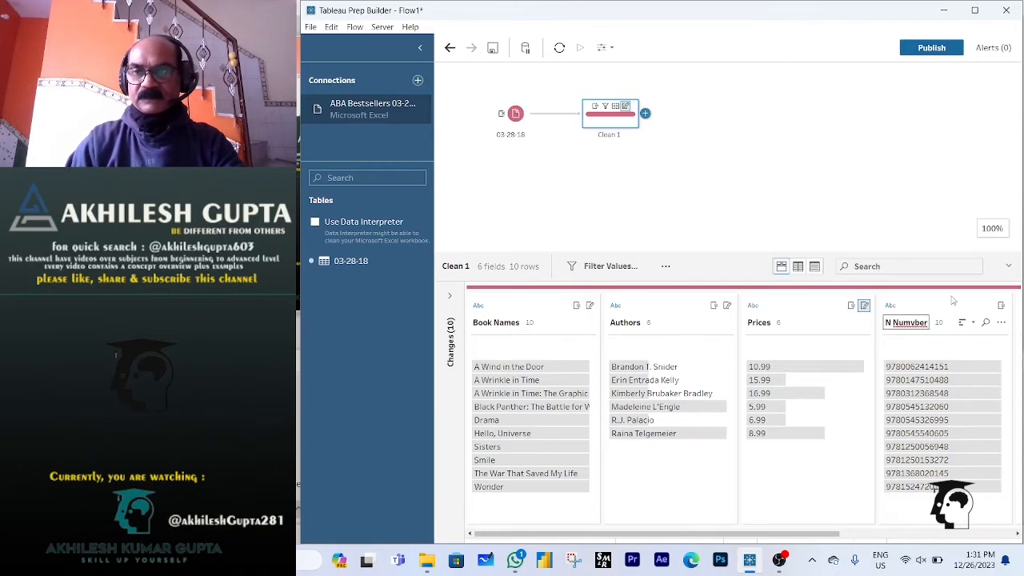
key("Return")
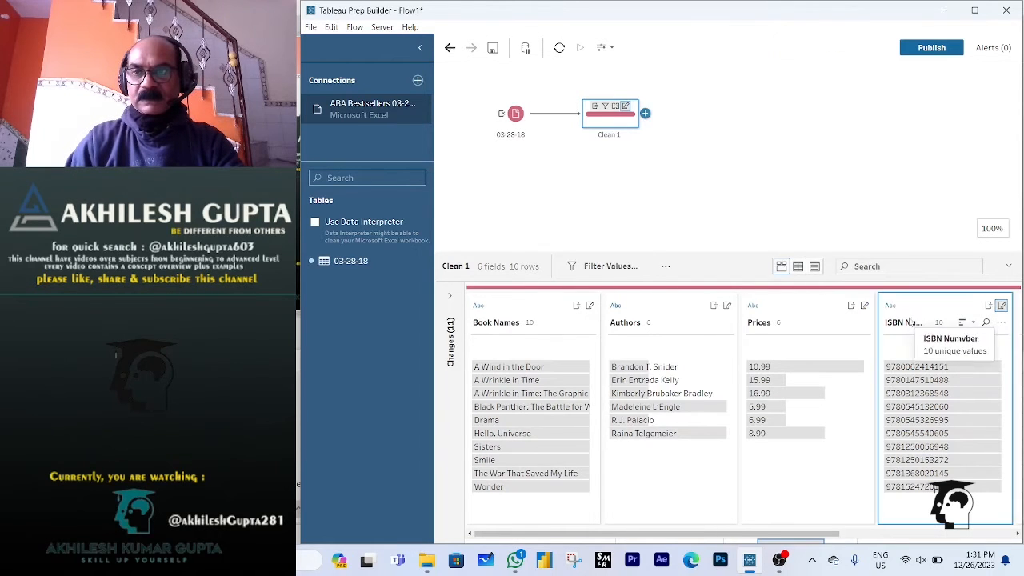
double_click(911, 323)
left_click(936, 310)
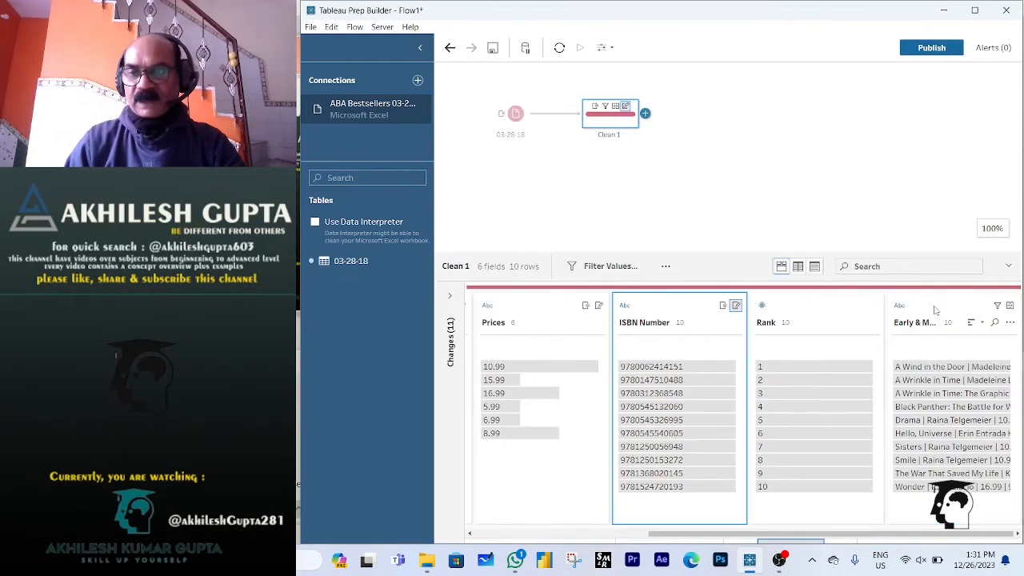
Remove the merged Early & Middle field from the Clean 1 step.
left_click(936, 311)
right_click(935, 310)
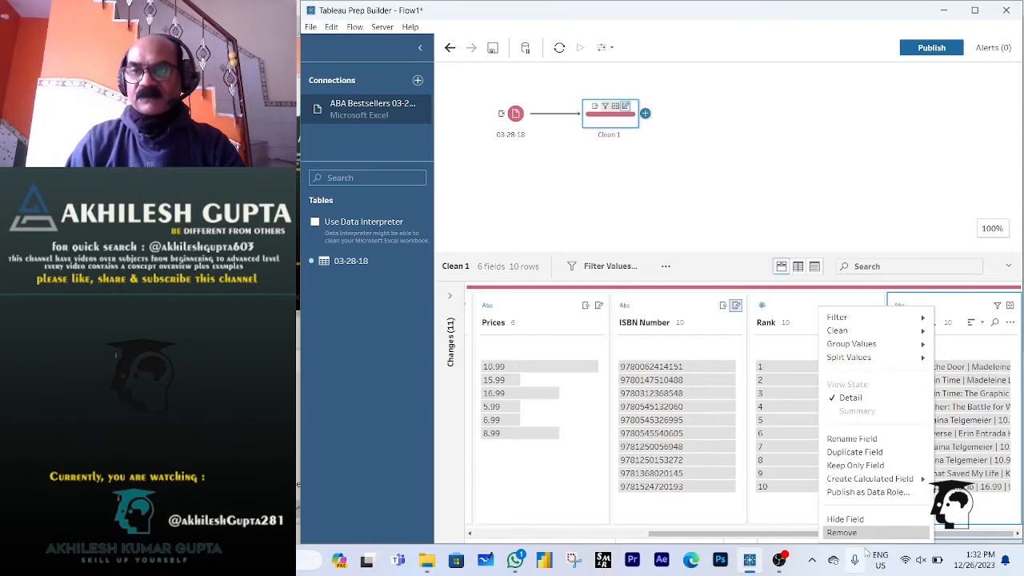
left_click(848, 532)
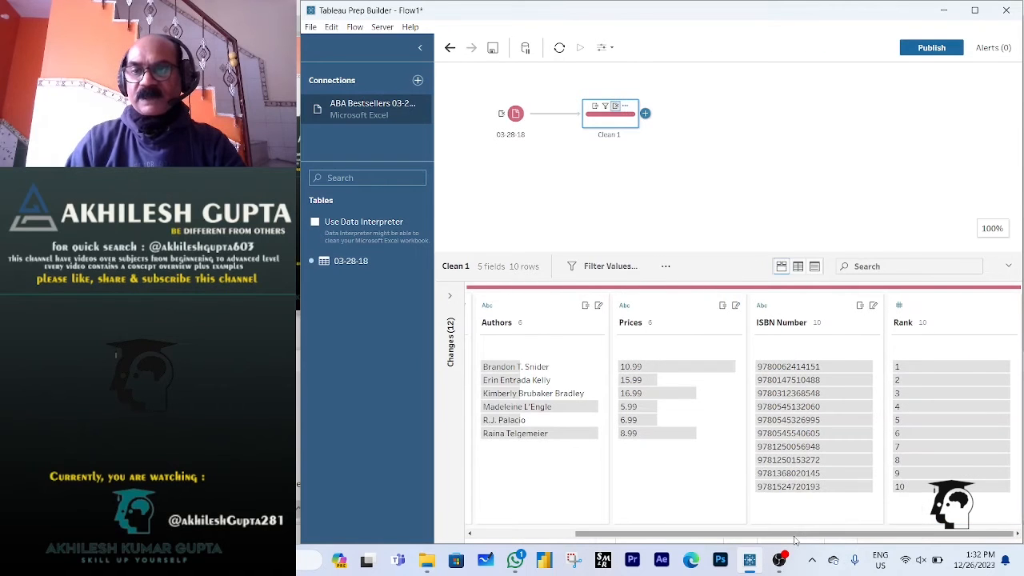
Reorder the fields so that Rank comes before Book Names and ISBN Number sits between Authors and Prices.
left_click_drag(795, 535, 883, 536)
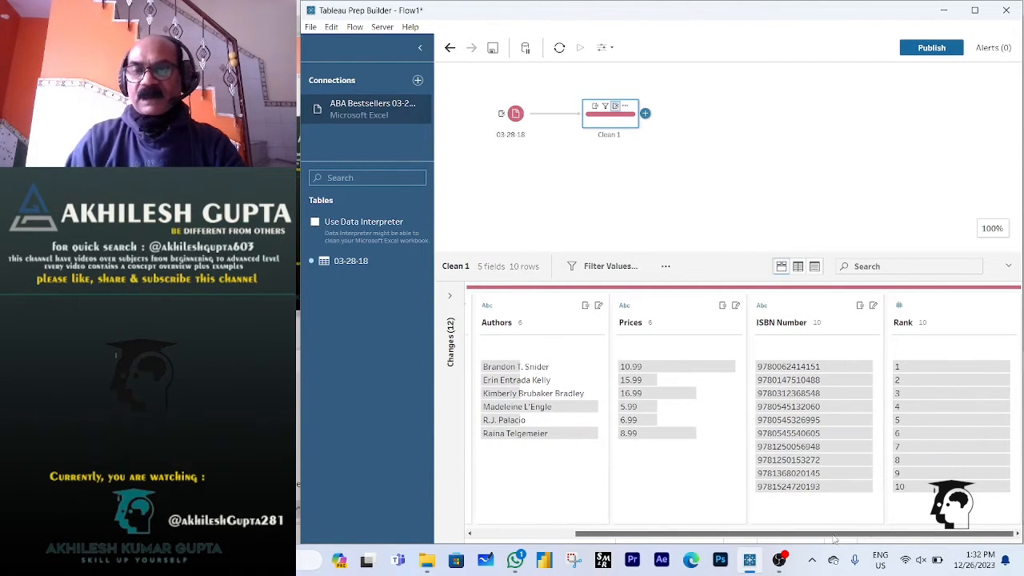
left_click_drag(798, 541, 676, 541)
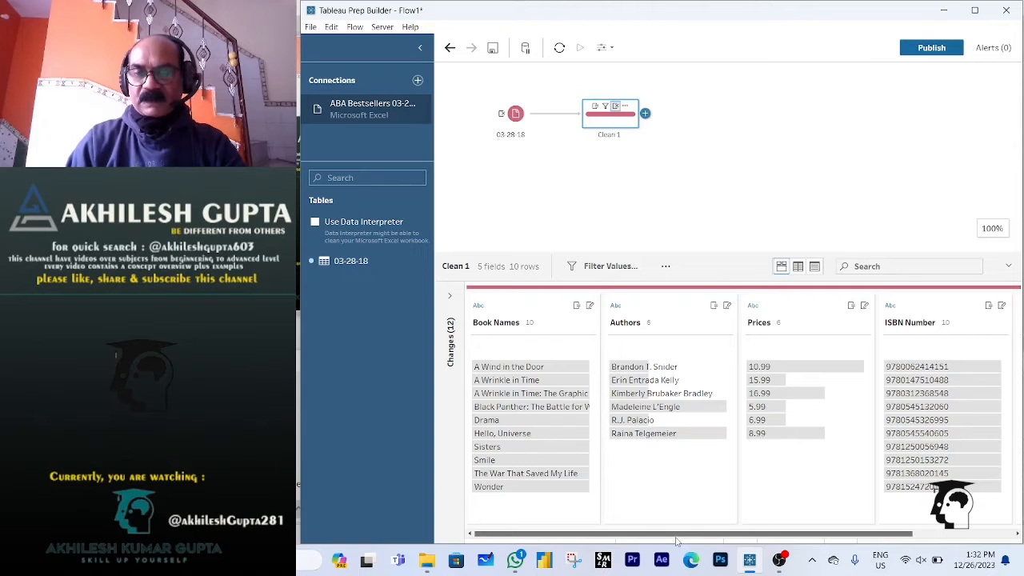
left_click_drag(690, 541, 805, 539)
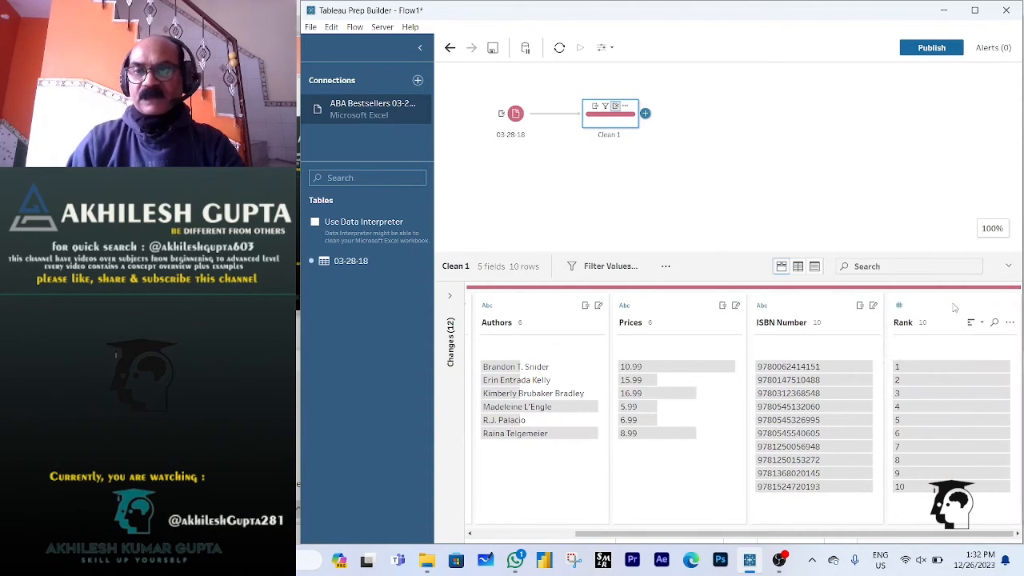
left_click_drag(953, 308, 468, 313)
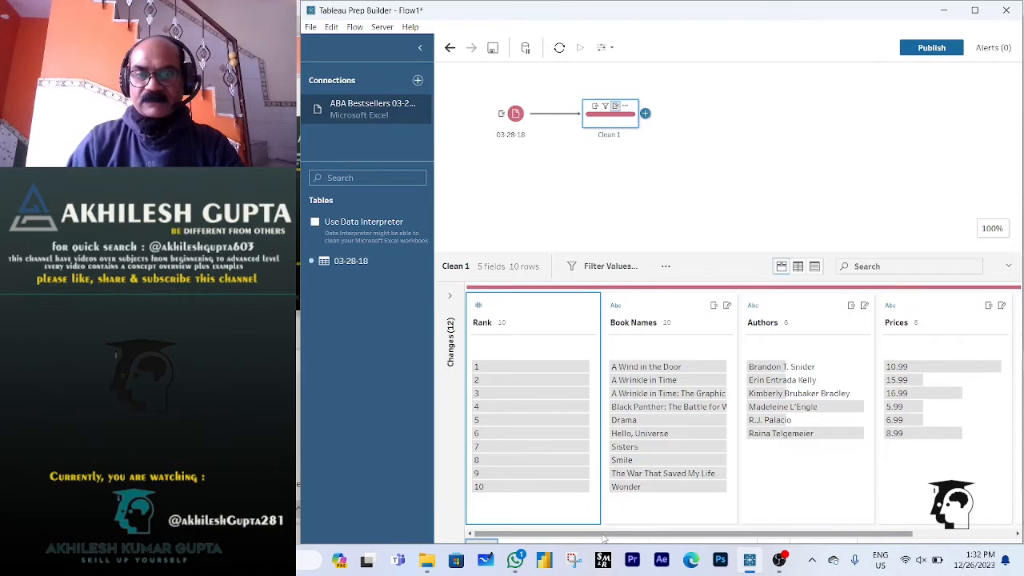
left_click_drag(604, 539, 707, 535)
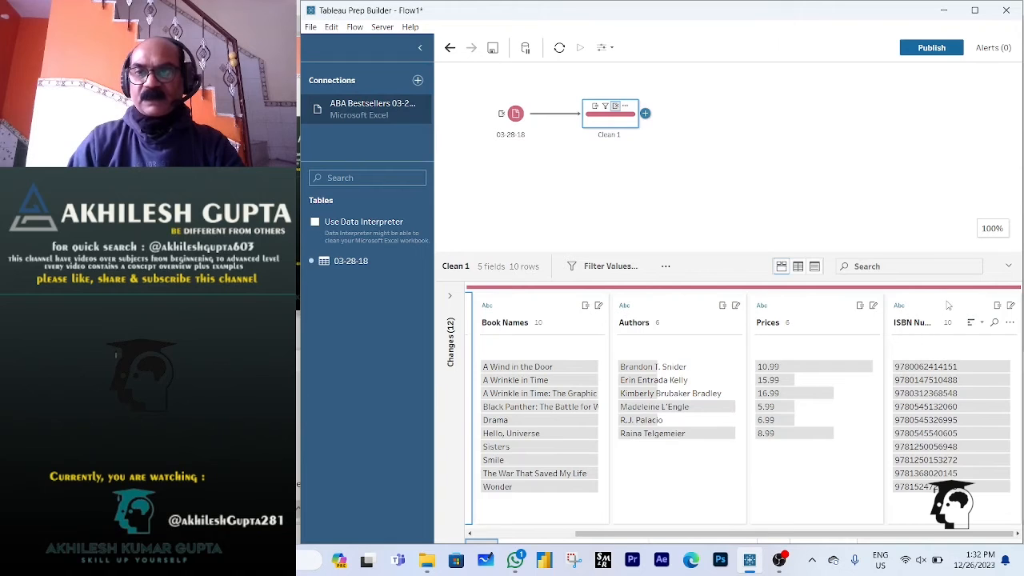
left_click_drag(941, 307, 744, 314)
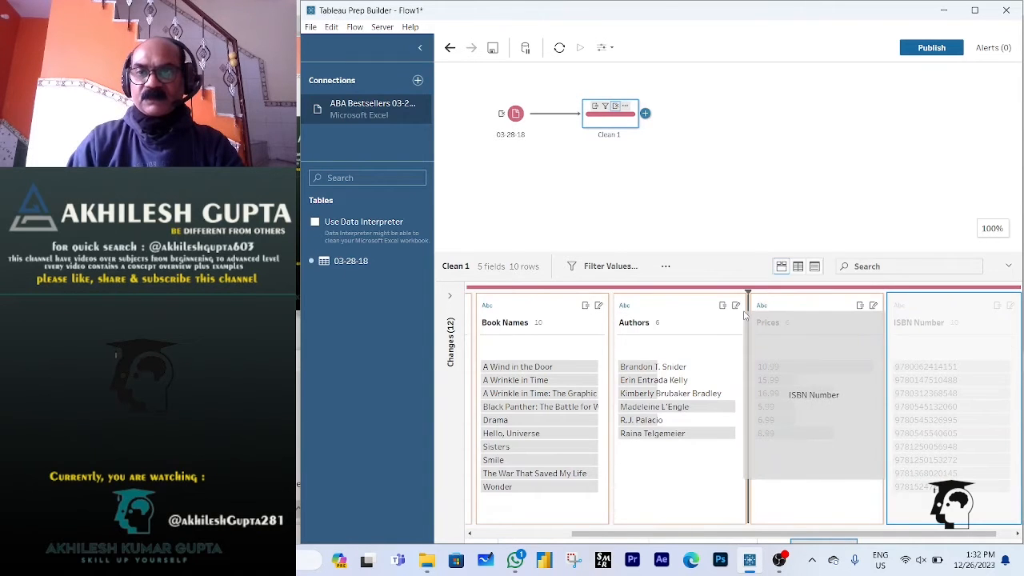
left_click_drag(760, 477, 761, 480)
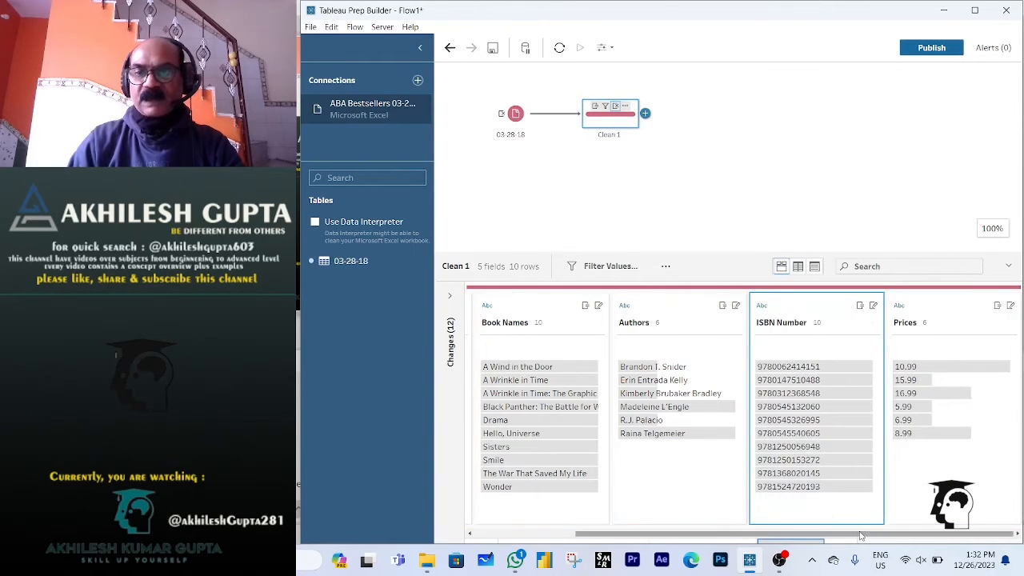
Change the data type of Prices to Number (decimal) and the data type of Rank to String.
left_click_drag(936, 539, 913, 534)
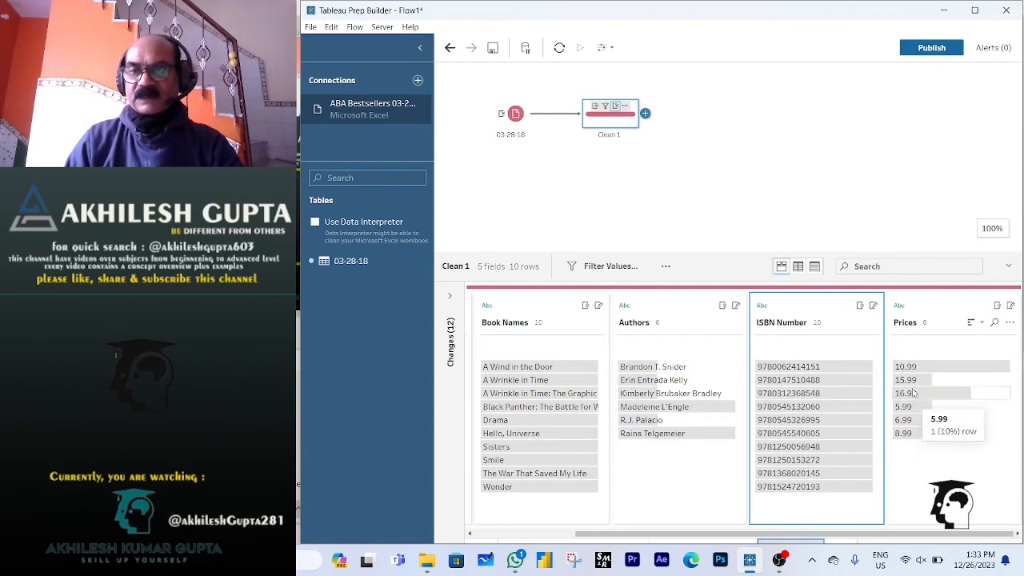
left_click(899, 307)
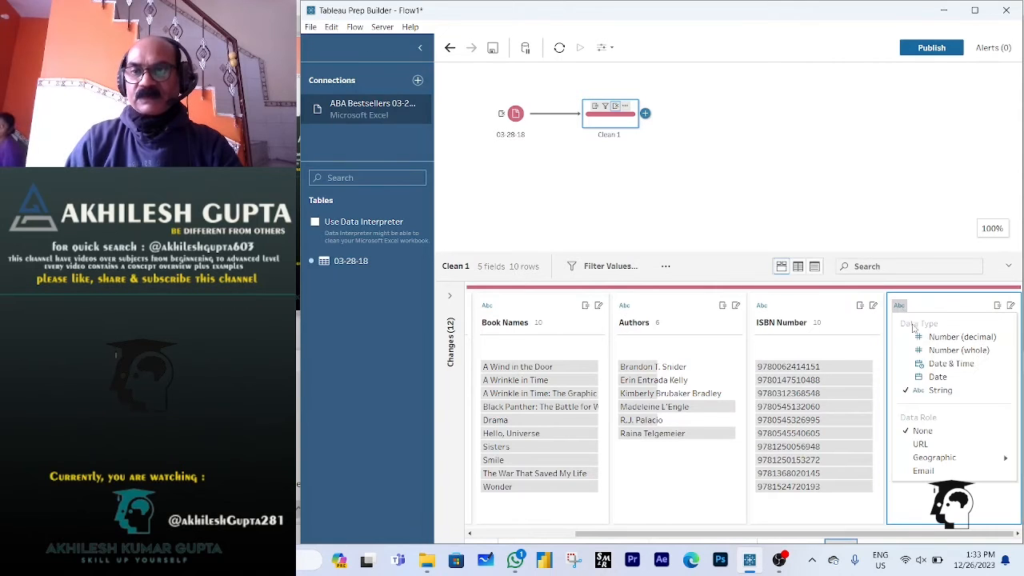
left_click(912, 339)
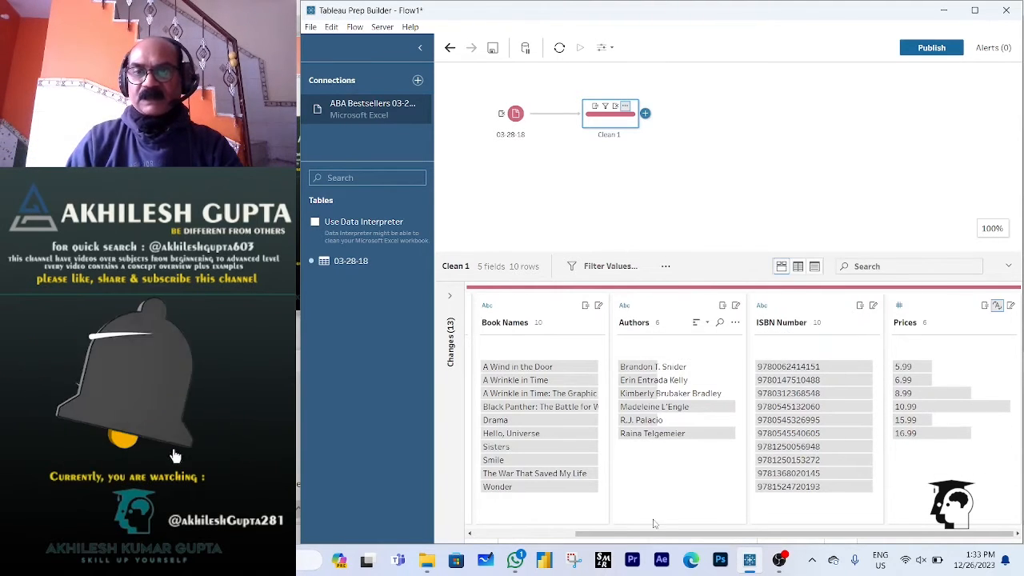
left_click_drag(661, 538, 549, 538)
left_click(477, 305)
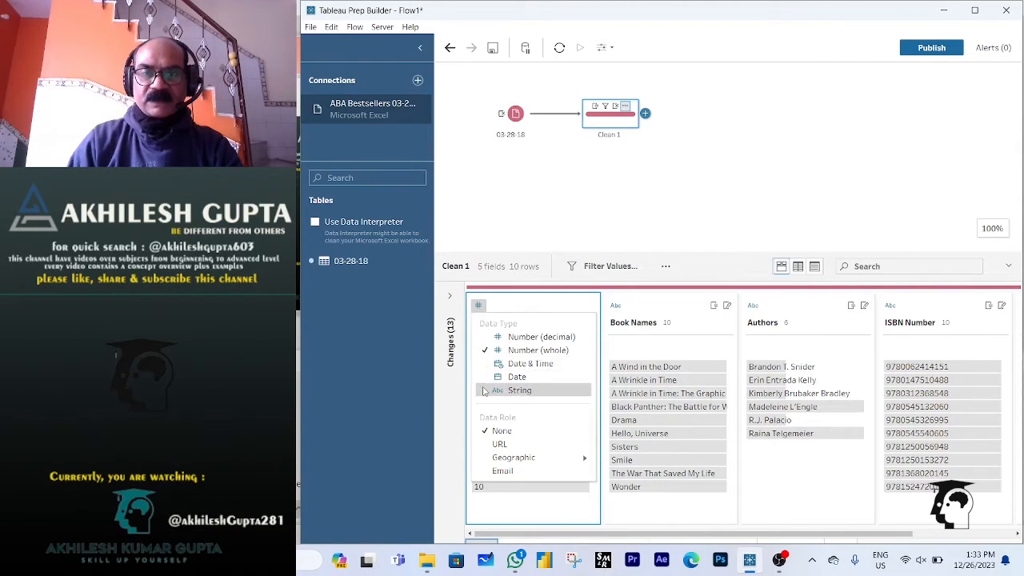
left_click(519, 389)
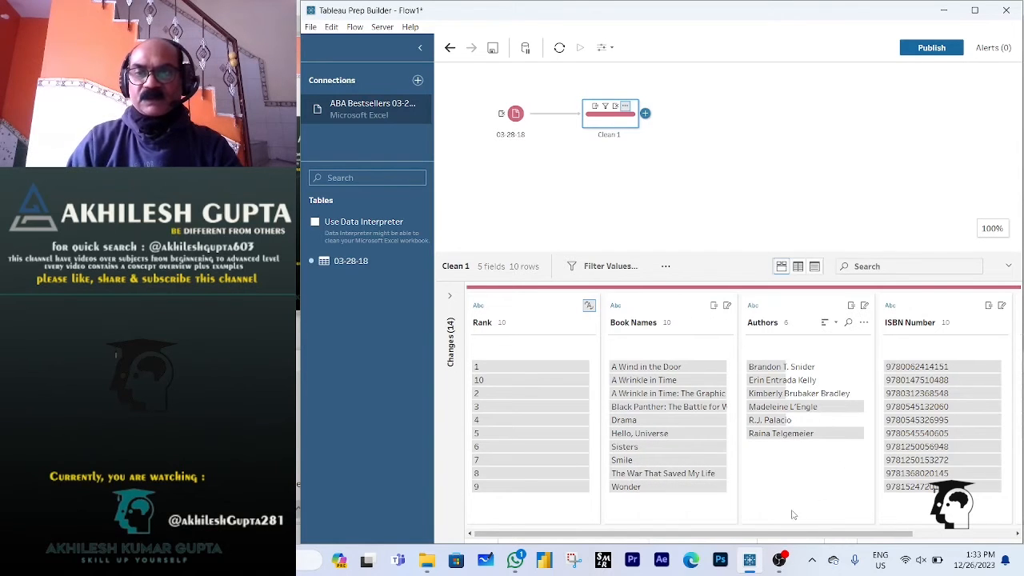
Look over the cleaned fields and review the full list of changes in Clean 1, from the filters to the type changes, and collapse it.
left_click_drag(834, 535, 1018, 536)
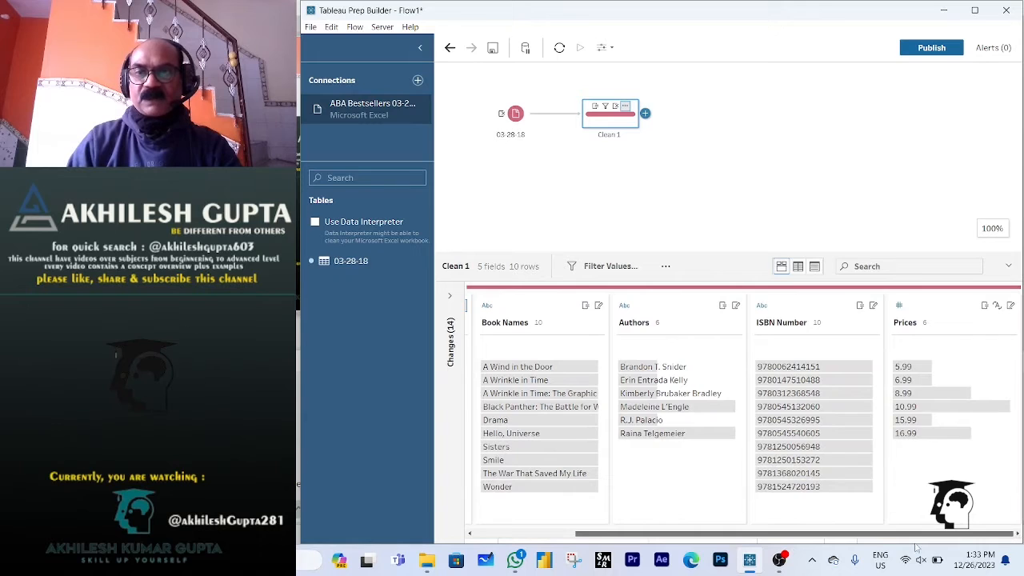
left_click_drag(916, 547, 676, 554)
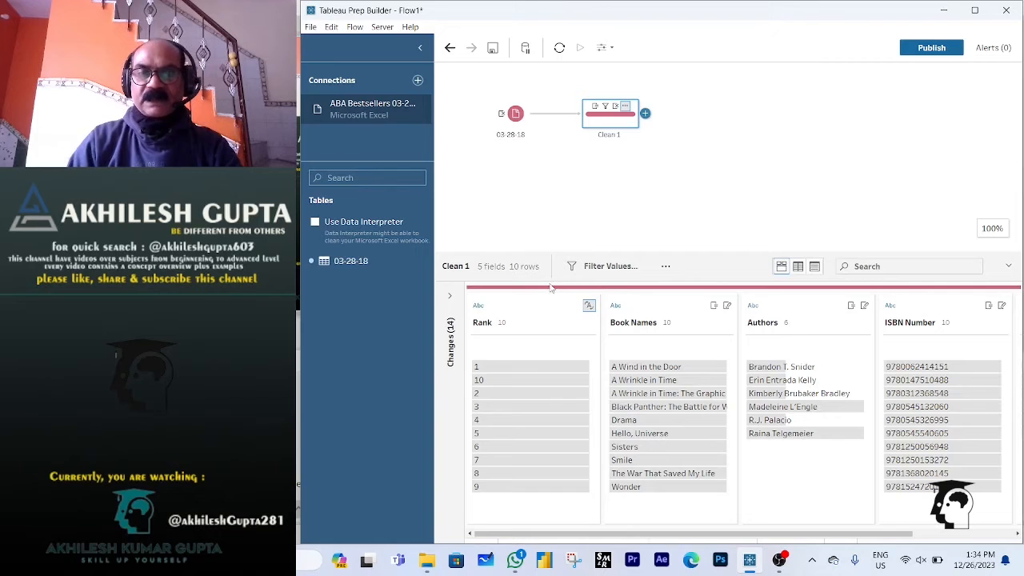
left_click(450, 297)
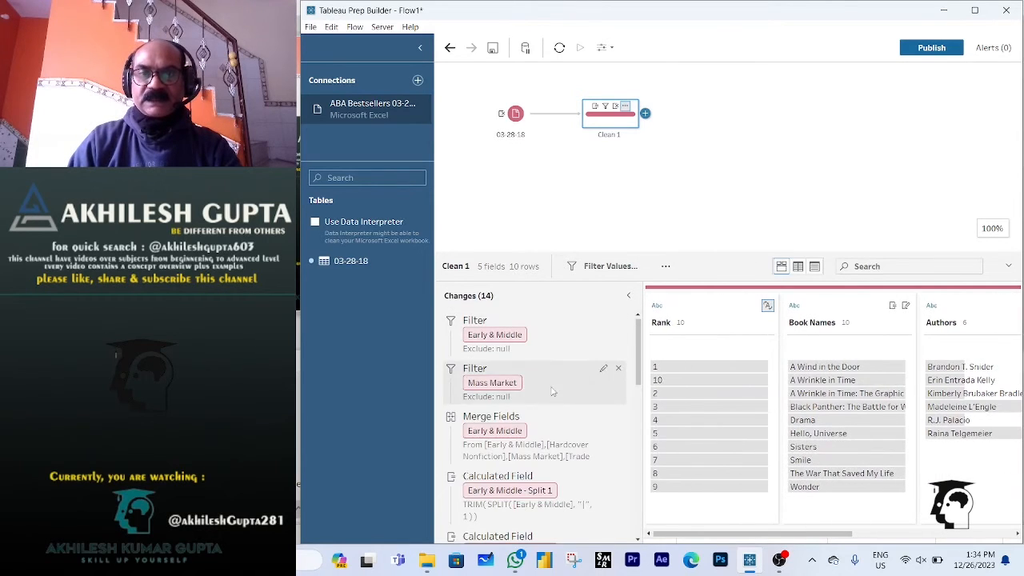
scroll(552, 391, "down", 6)
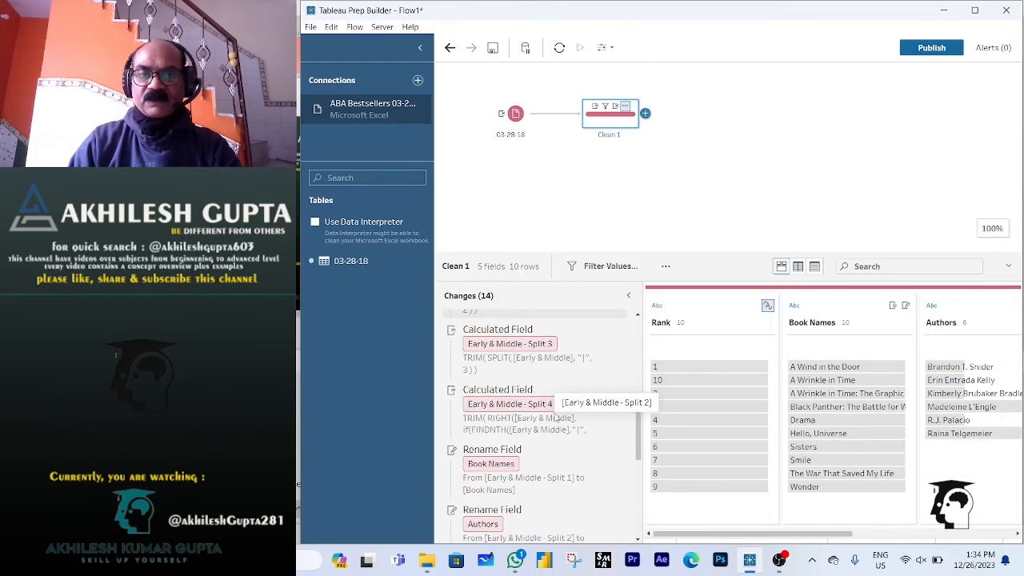
scroll(556, 418, "down", 5)
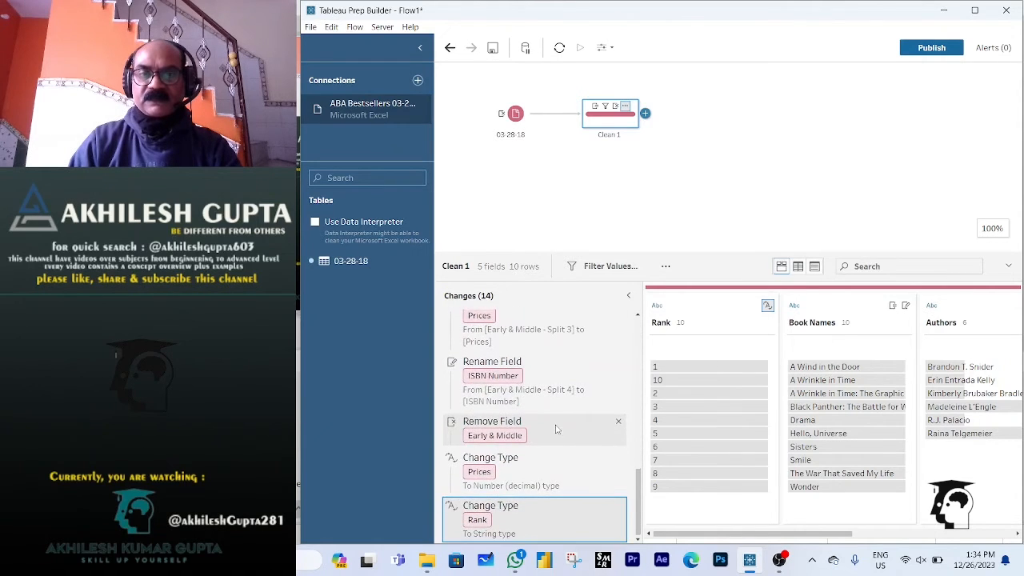
scroll(556, 430, "up", 10)
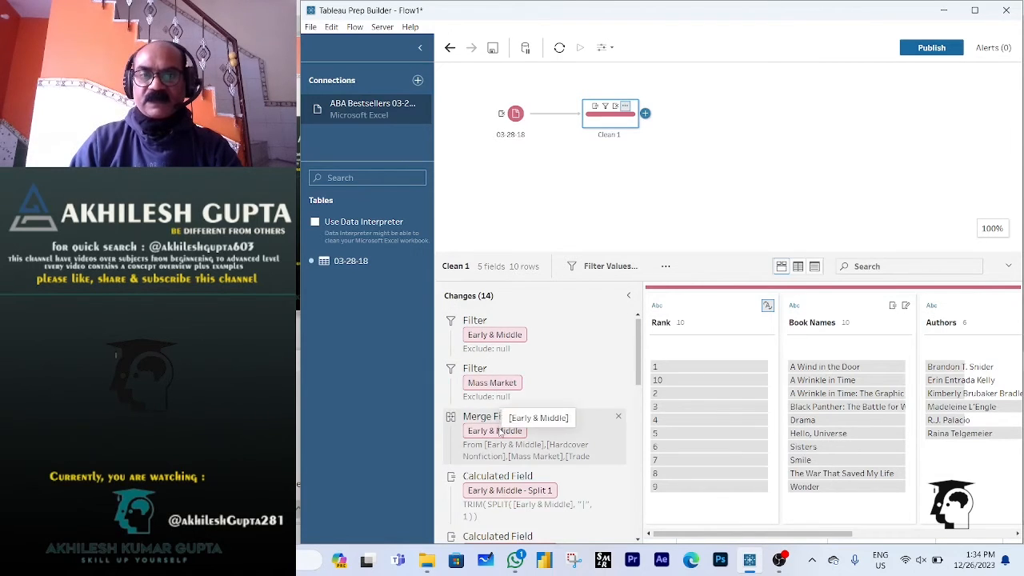
scroll(504, 480, "down", 2)
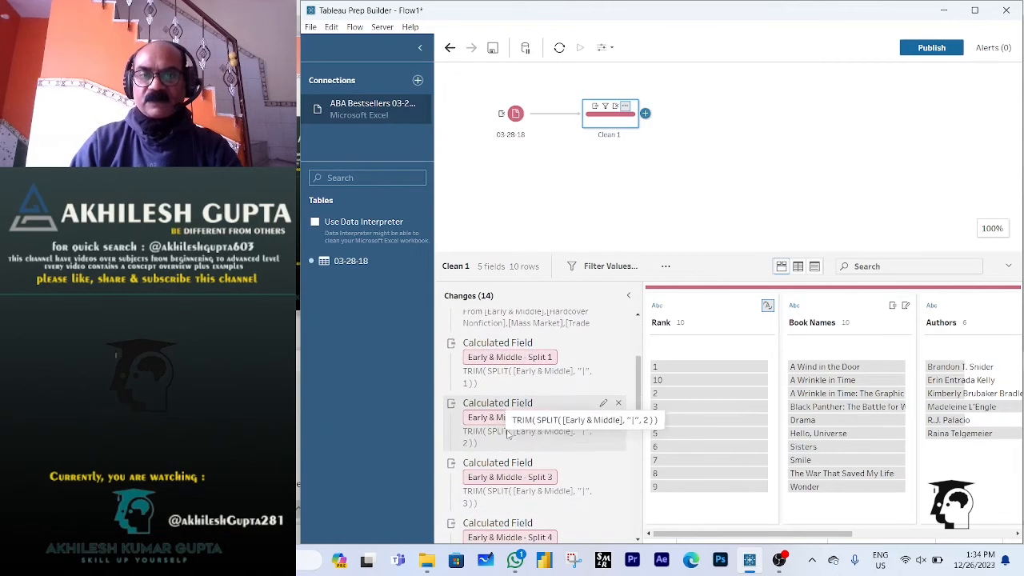
scroll(520, 448, "down", 4)
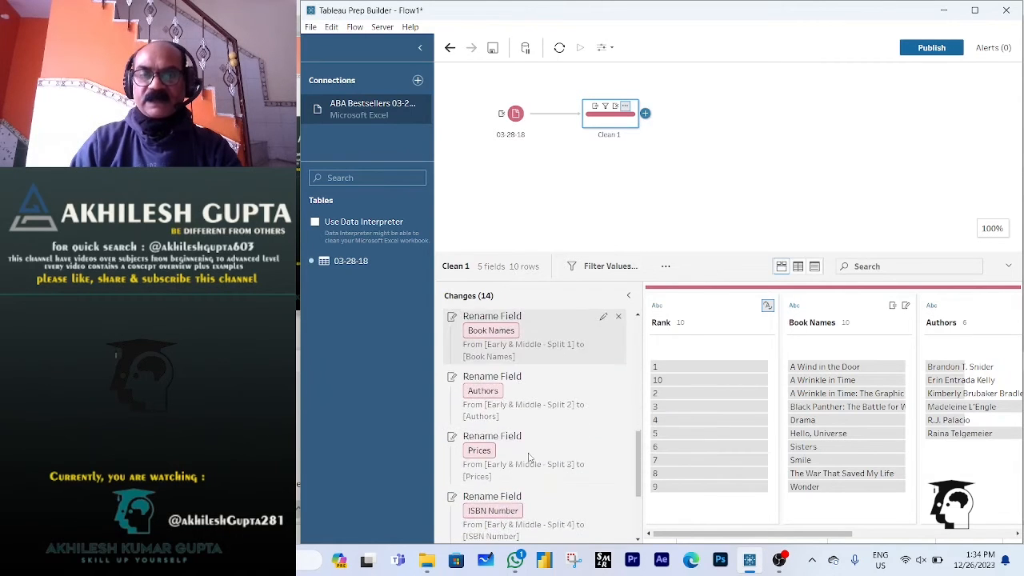
scroll(532, 456, "down", 2)
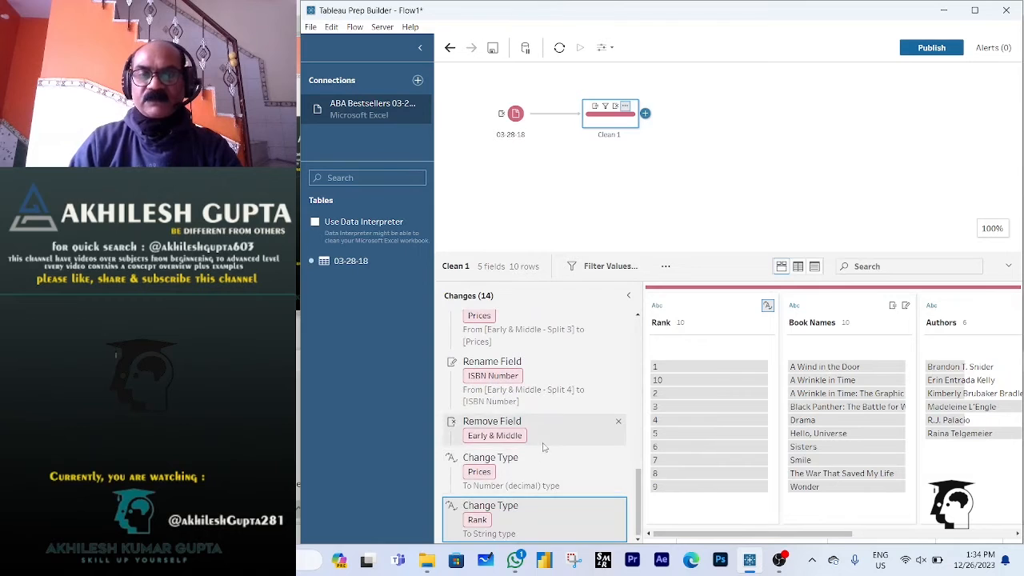
scroll(543, 448, "up", 8)
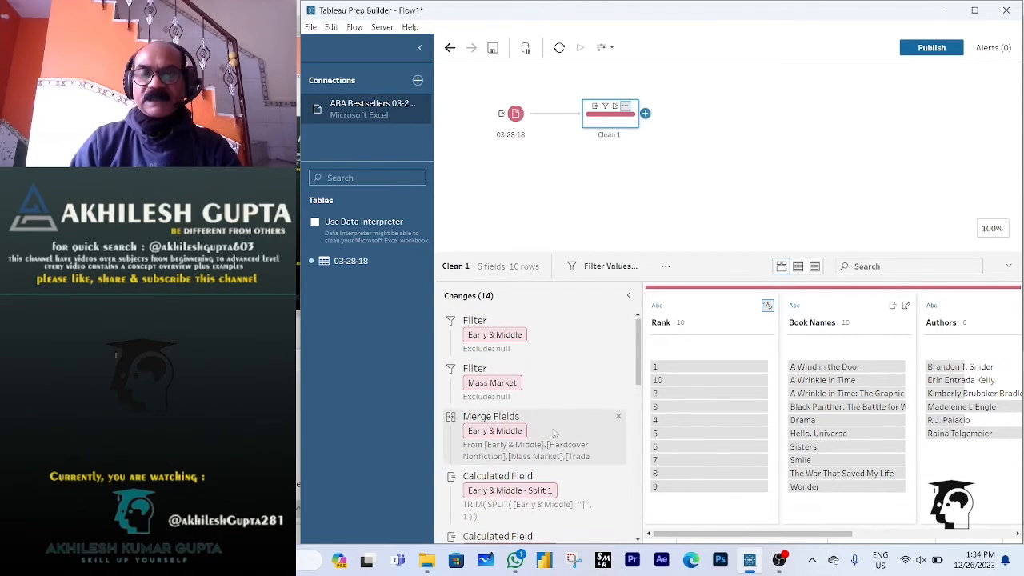
left_click(629, 297)
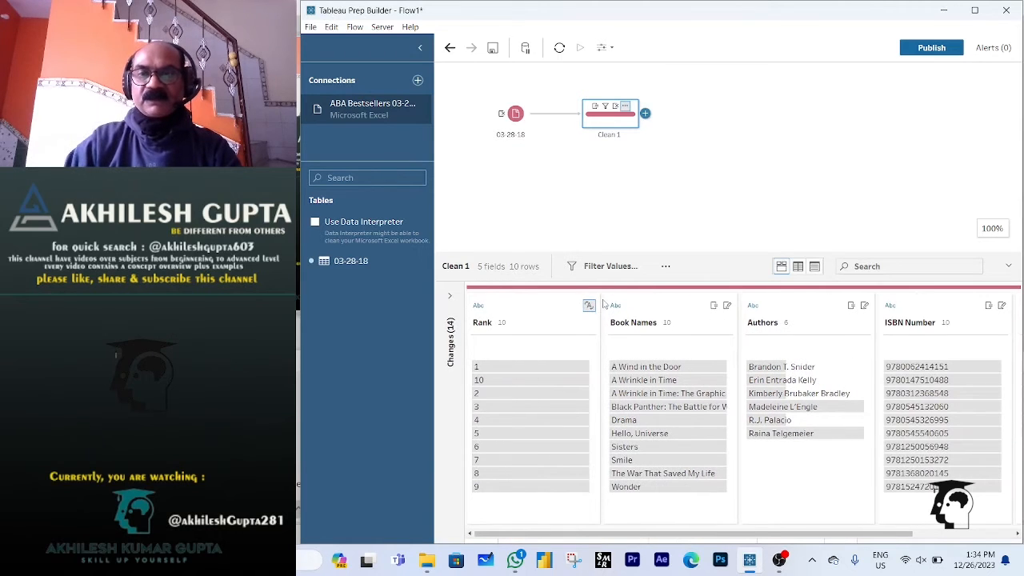
Review the change annotations on the Clean 1 step in the flow and its list of changes, and collapse the list.
mouse_move(563, 366)
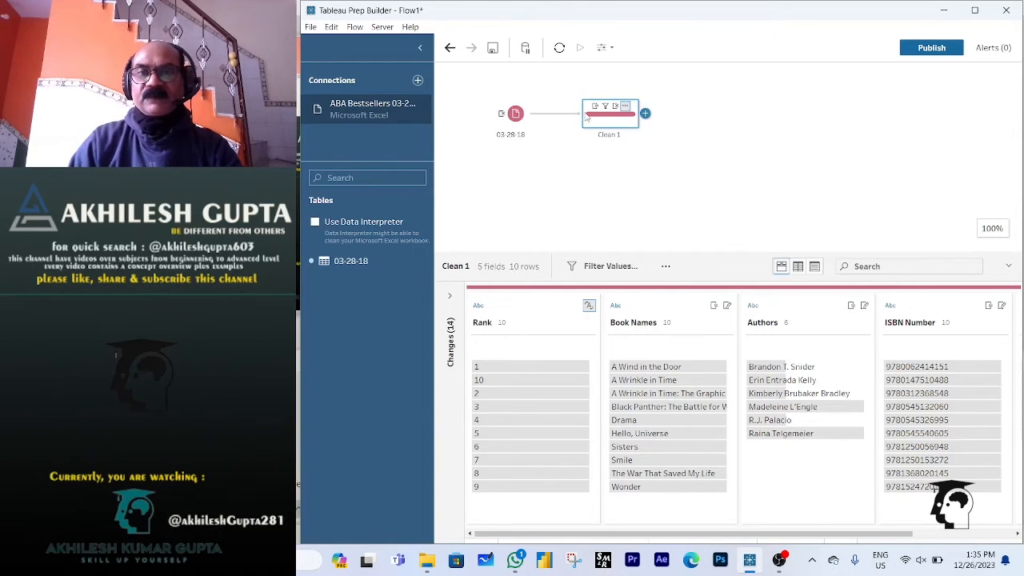
mouse_move(629, 108)
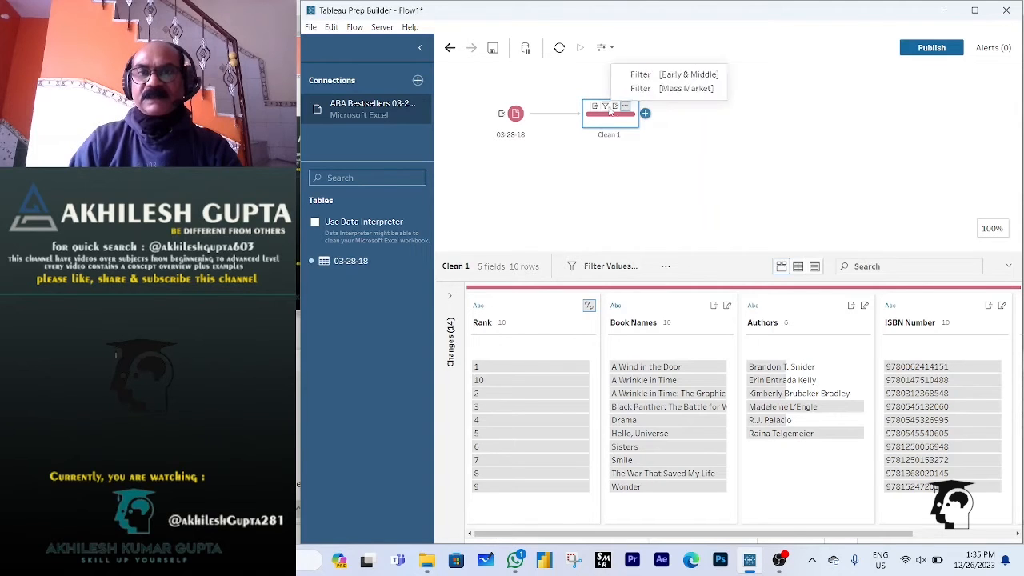
mouse_move(596, 110)
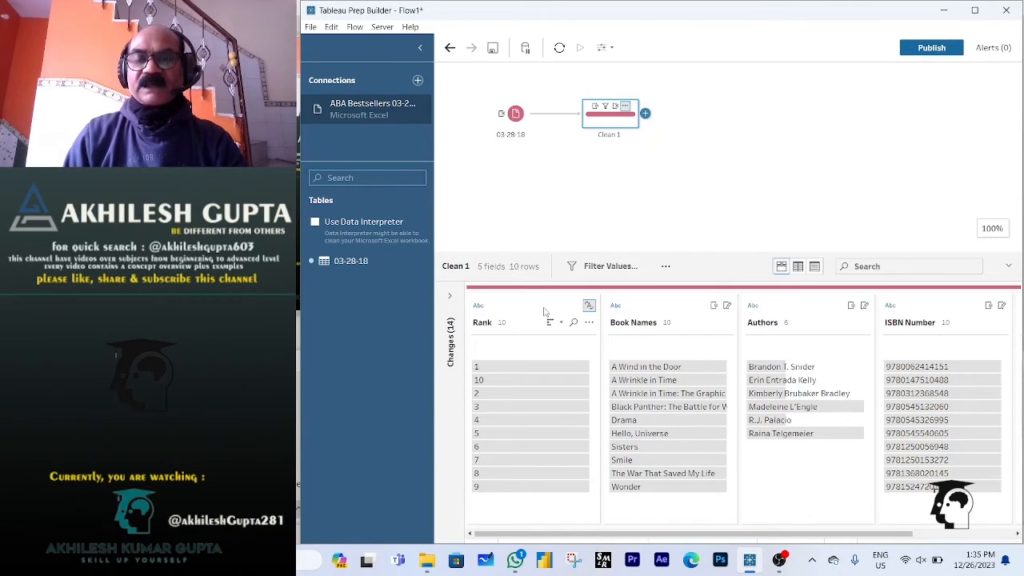
left_click(450, 297)
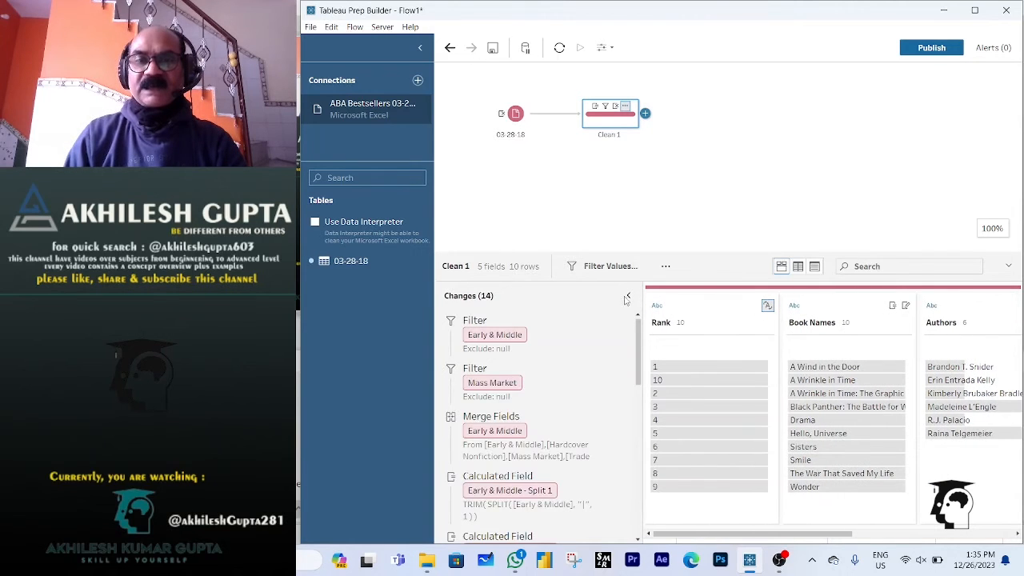
left_click(627, 297)
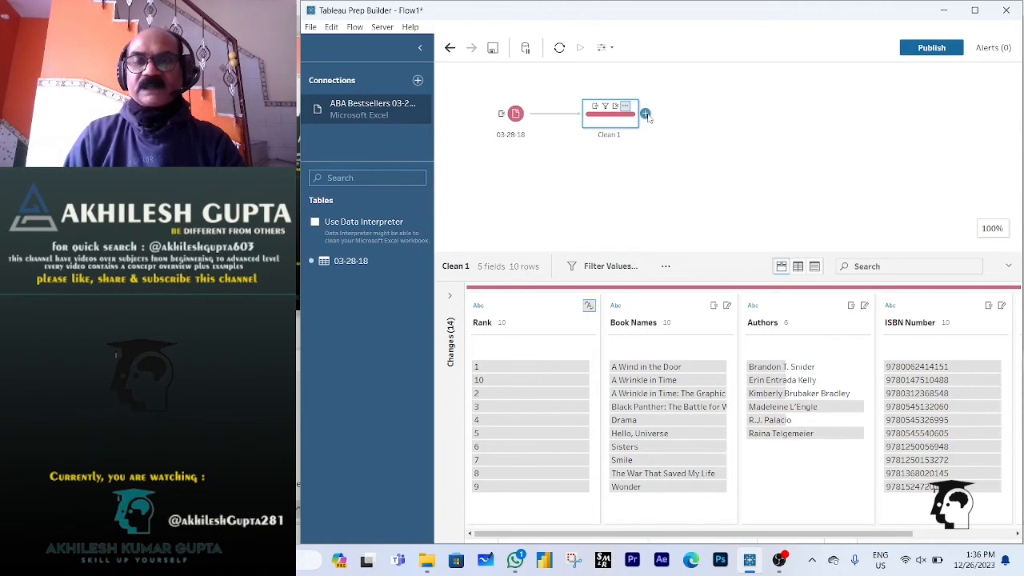
Add an Output step after Clean 1 and set its save location to the Desktop, keeping the file name Output.
left_click(646, 114)
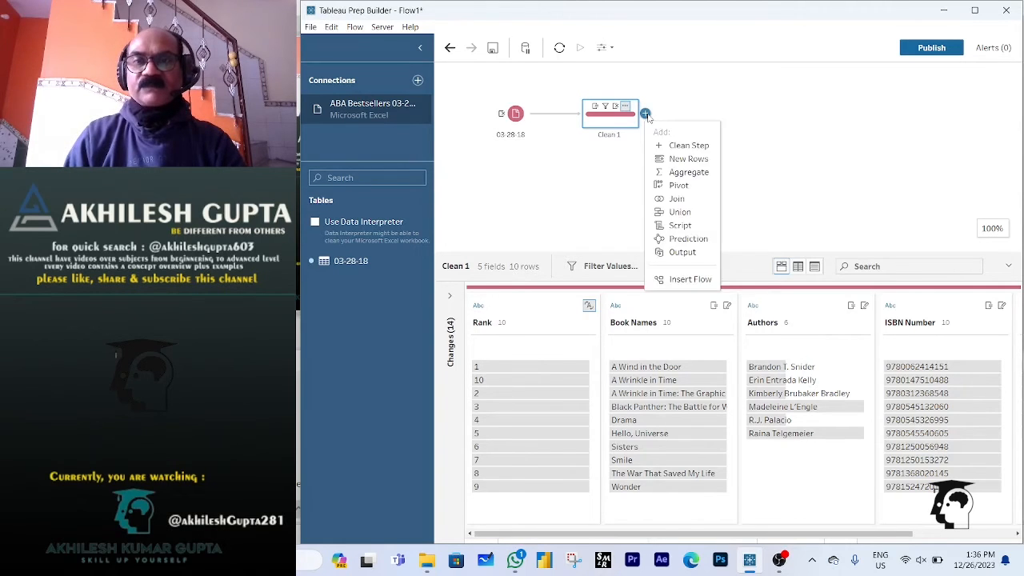
left_click(684, 252)
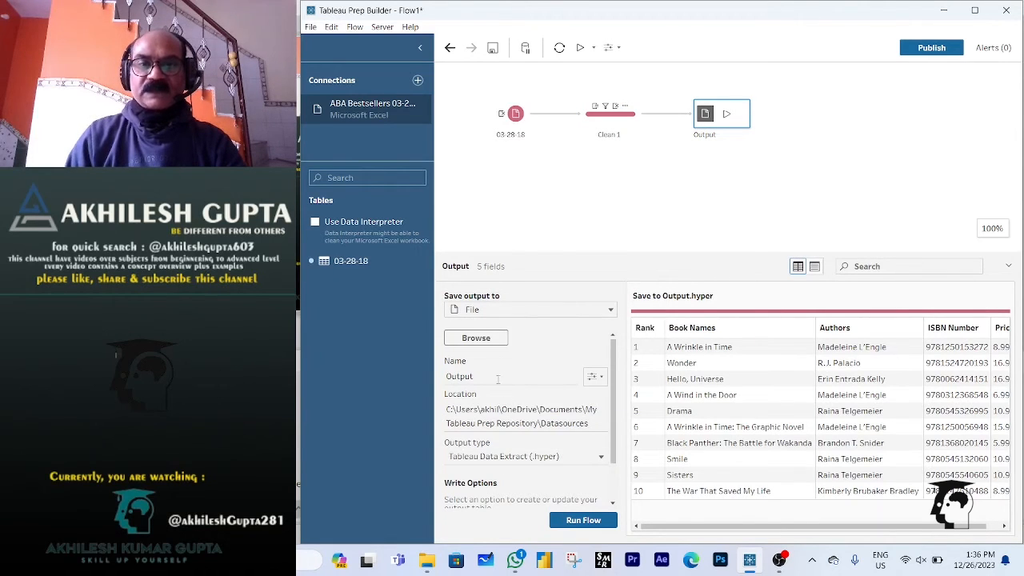
left_click(479, 338)
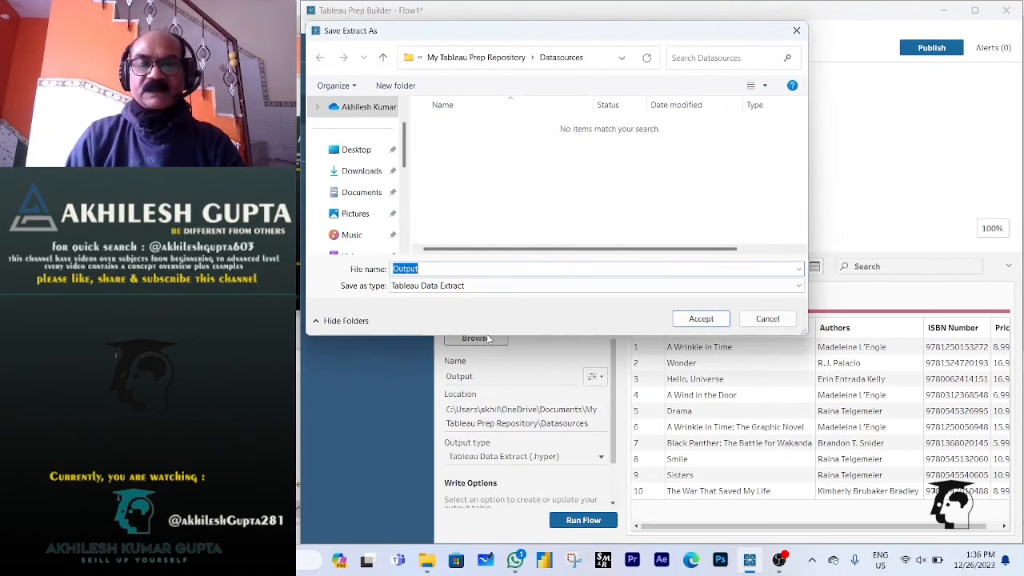
left_click(356, 150)
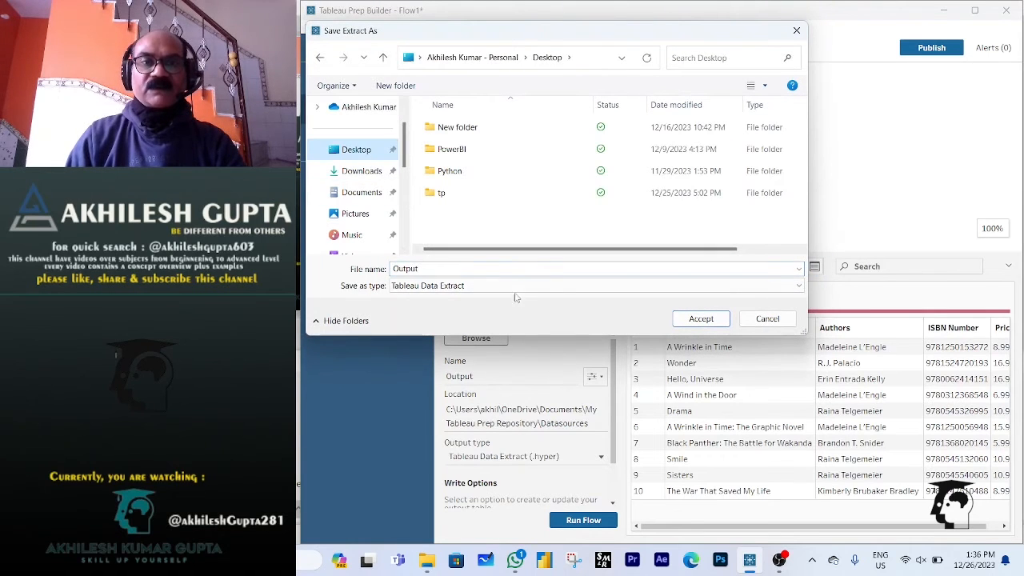
left_click(707, 320)
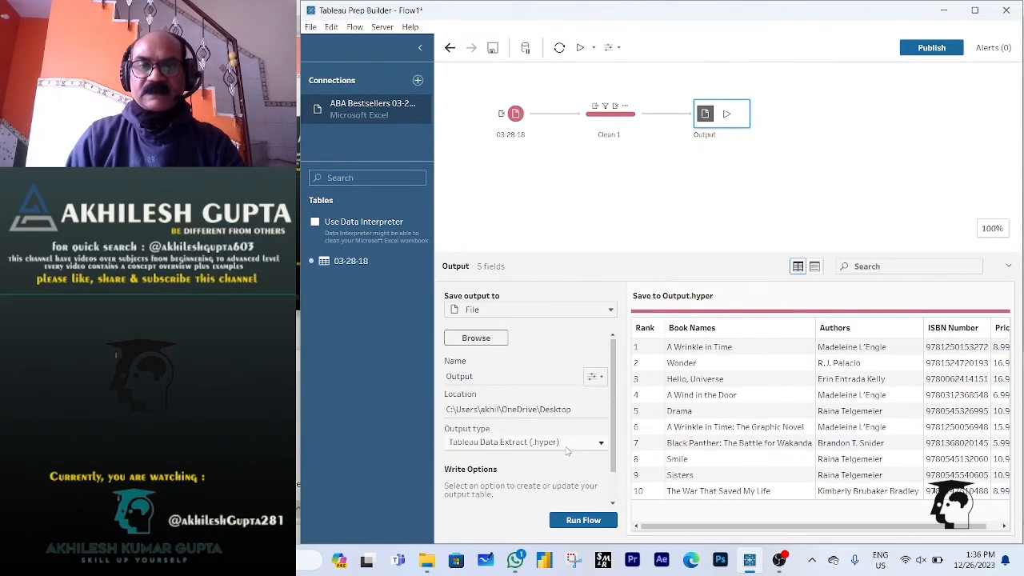
Set the output type to Comma Separated Values (.csv) and run the flow, replacing the existing Output.csv.
left_click(599, 445)
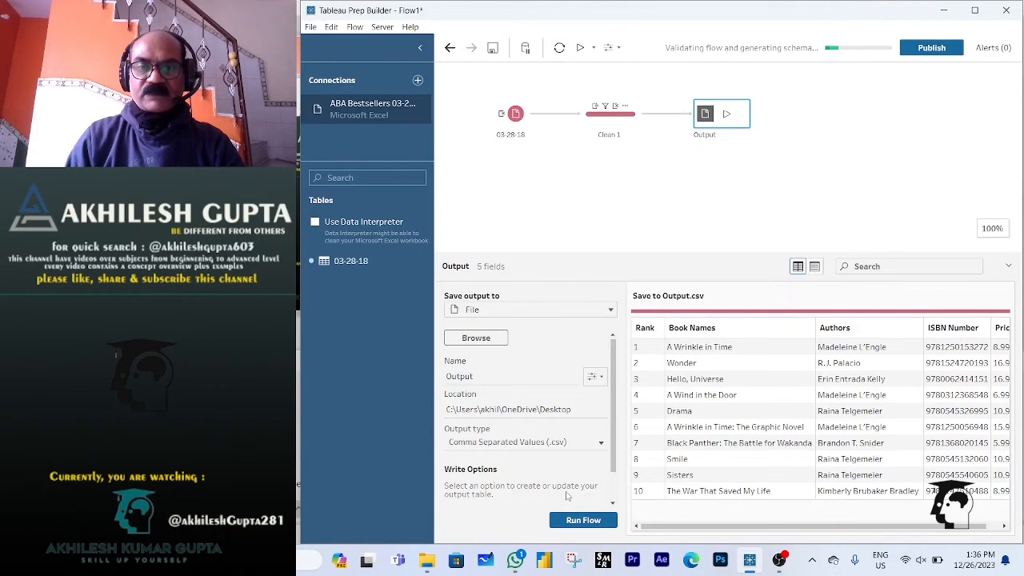
left_click(565, 488)
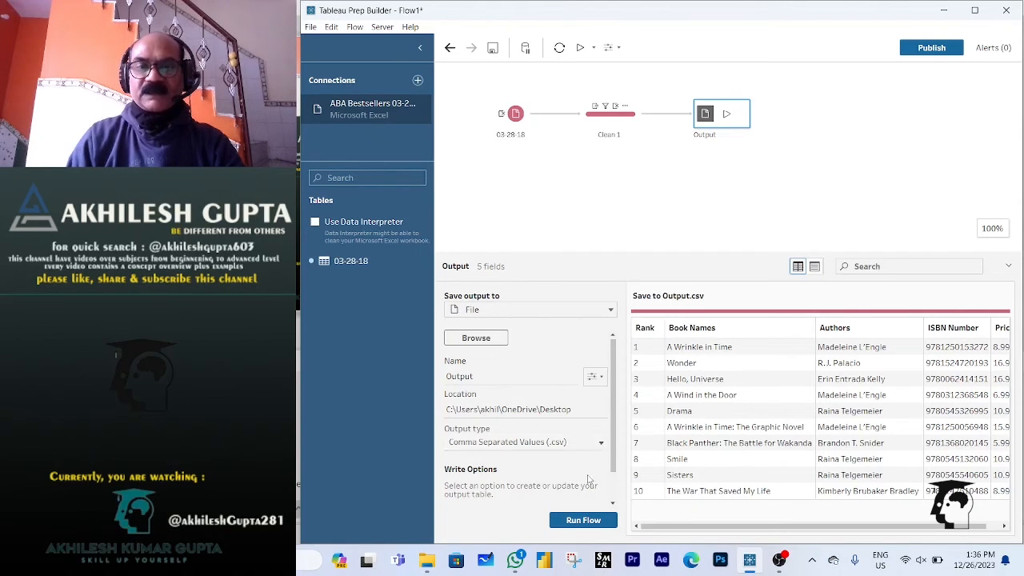
left_click(588, 528)
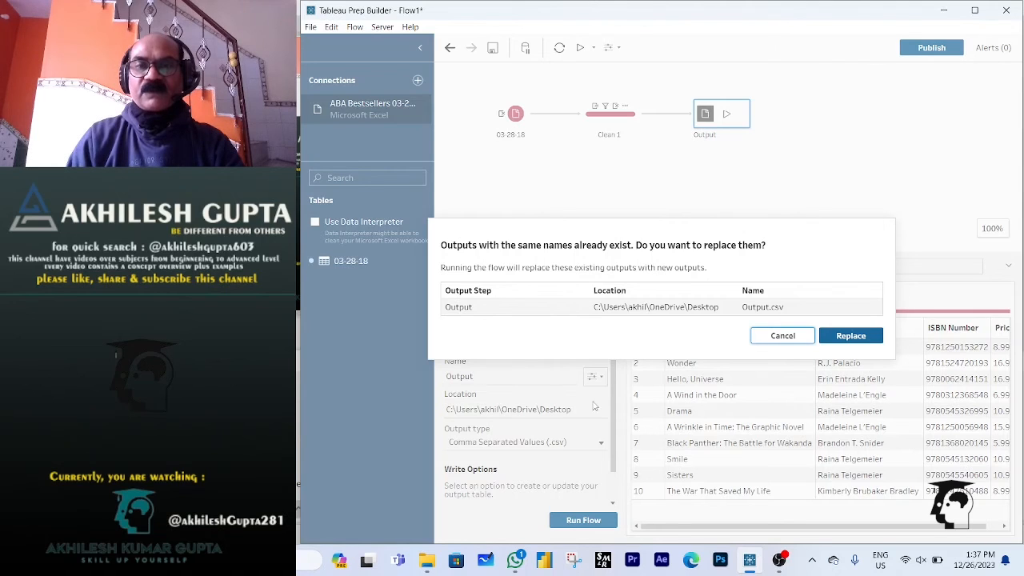
left_click(844, 339)
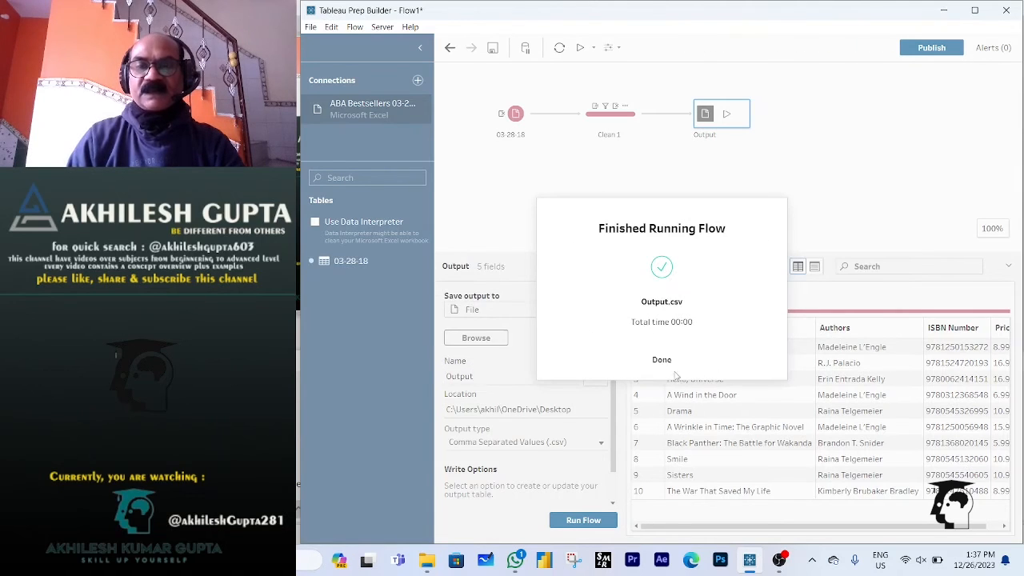
left_click(662, 360)
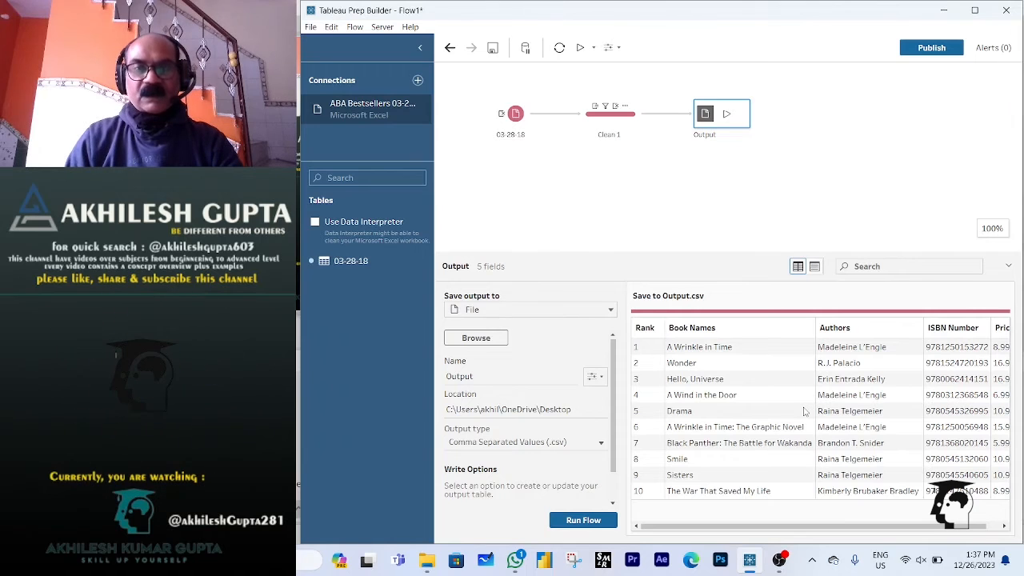
Open the exported Output.csv from the desktop in Excel, and make its window taller and narrower.
key("super+d")
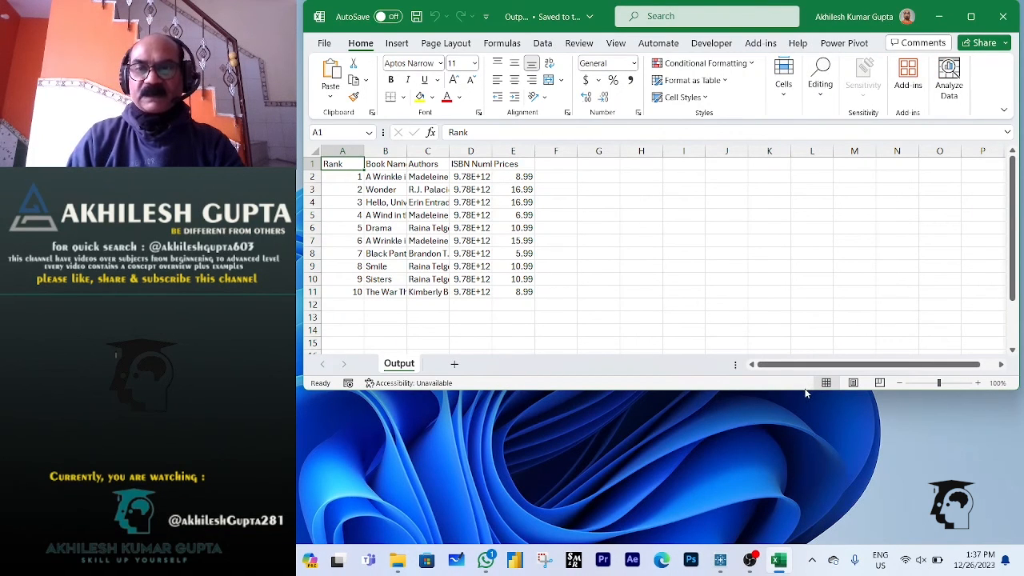
left_click_drag(804, 393, 804, 547)
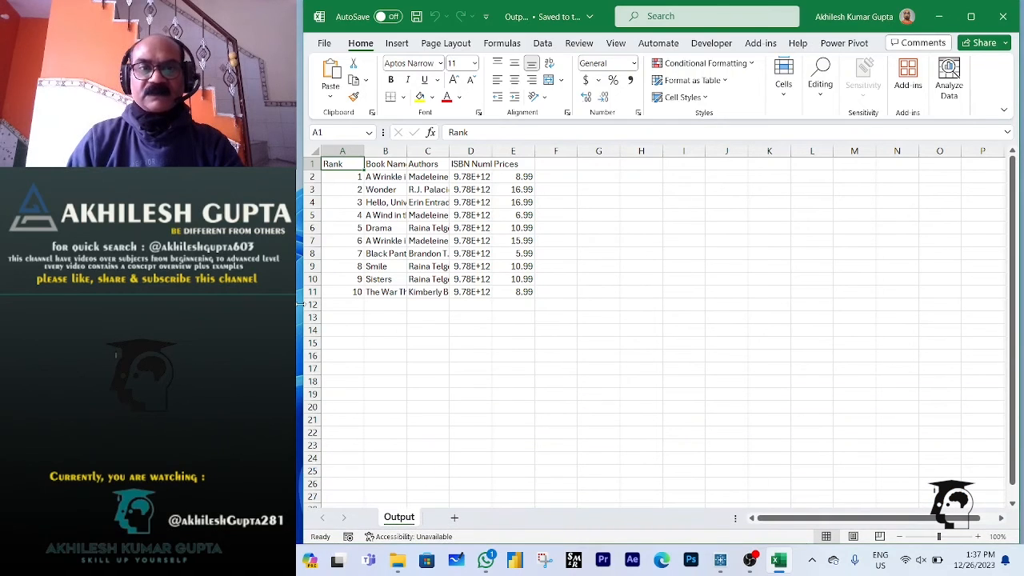
left_click_drag(299, 304, 366, 326)
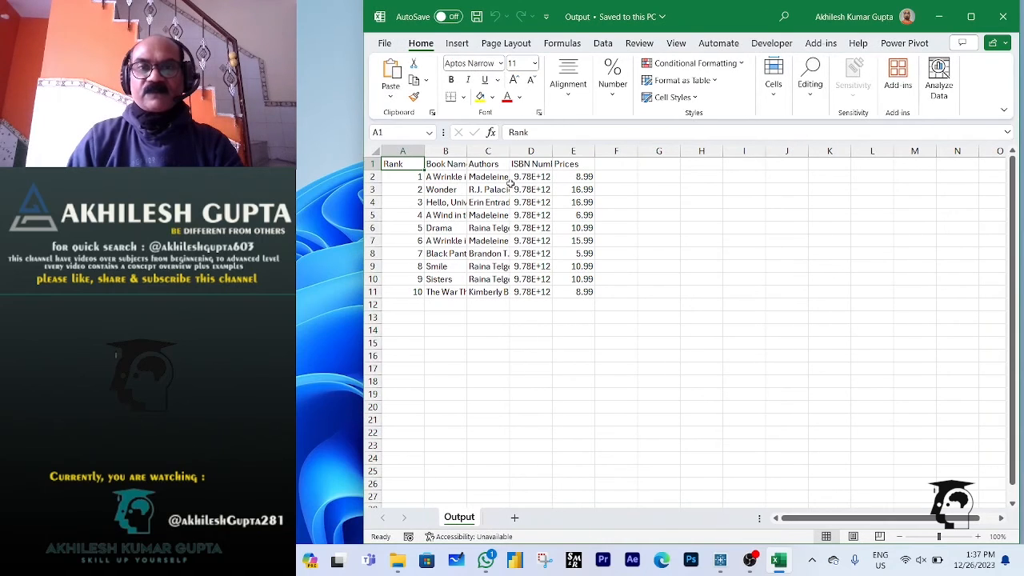
Fit the Book Names, Authors and ISBN Number columns to their contents and format ISBN Number to show all digits instead of scientific notation.
double_click(509, 153)
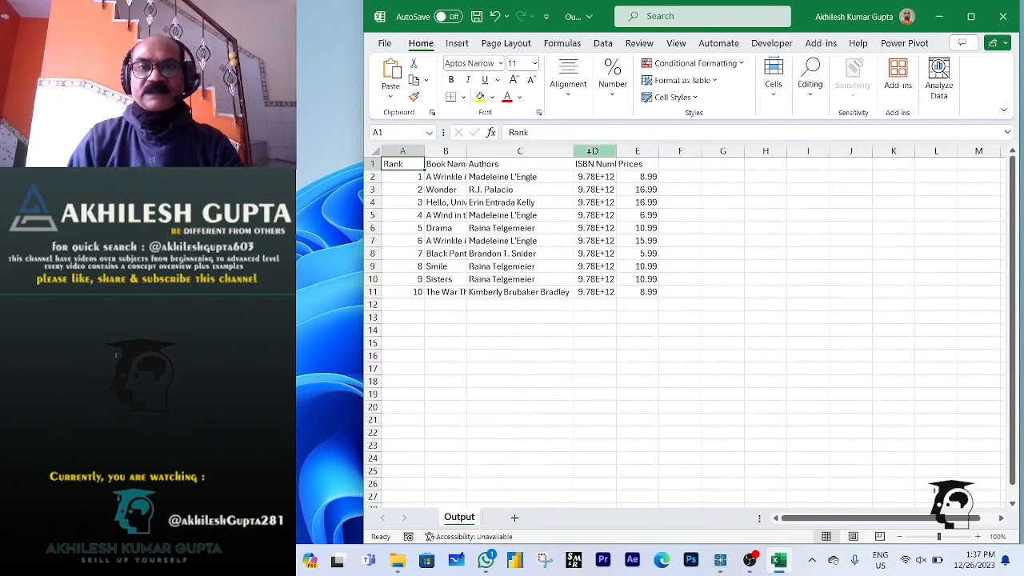
double_click(615, 151)
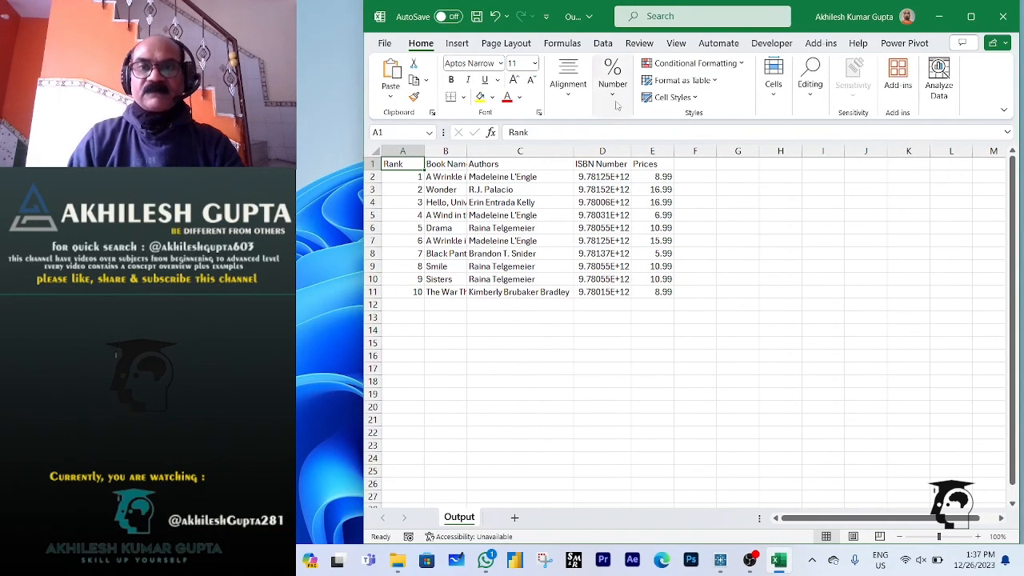
left_click(610, 151)
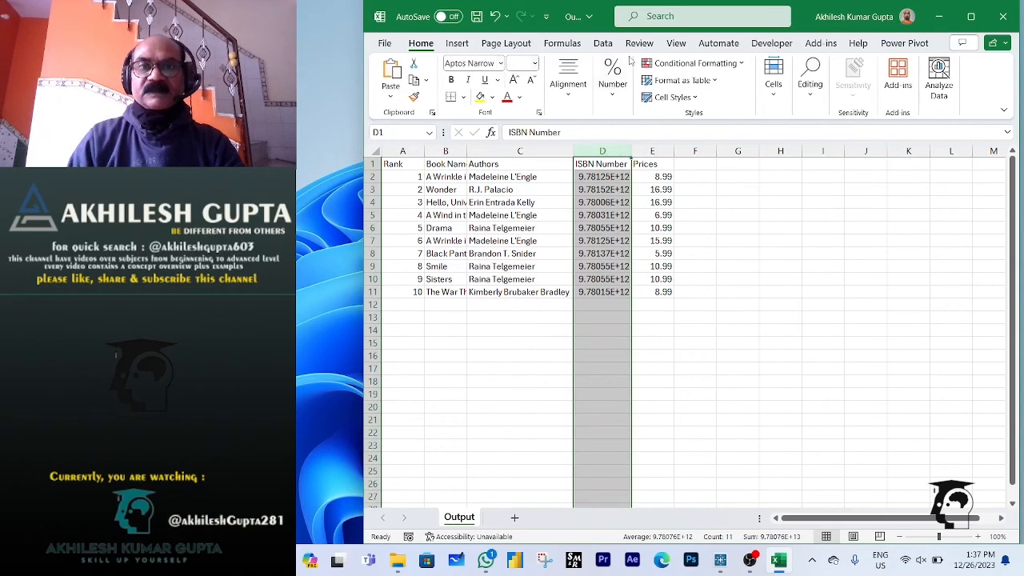
left_click(611, 96)
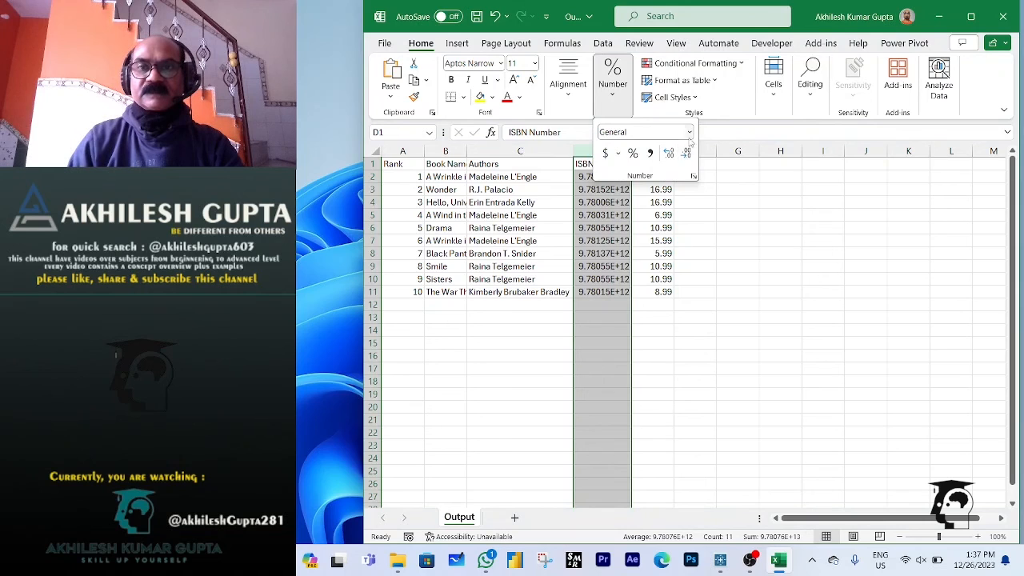
left_click(689, 132)
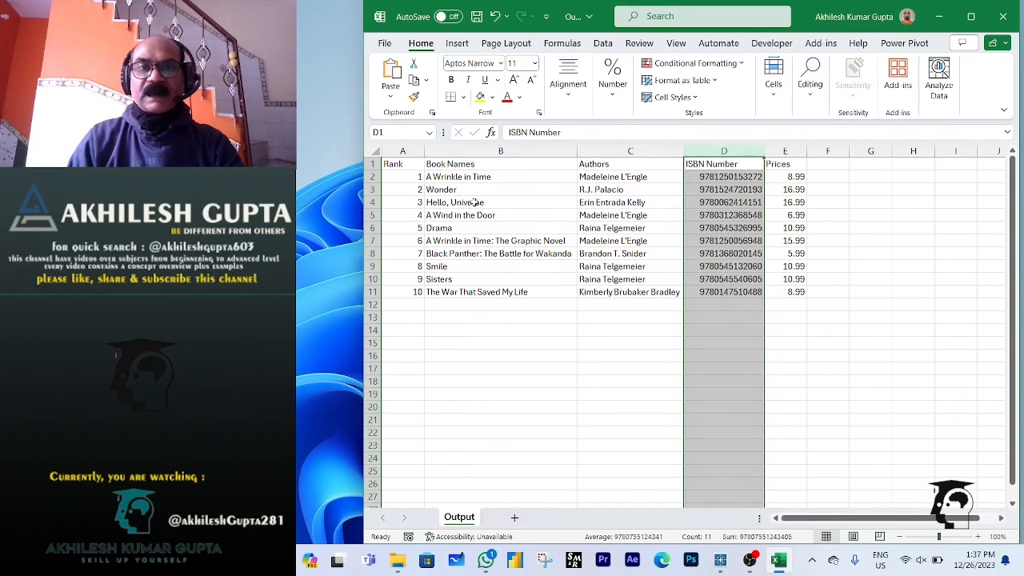
Examine the Rank, Book Names, Authors, ISBN Number and Prices columns in turn, and the exported table as a whole.
left_click(439, 227)
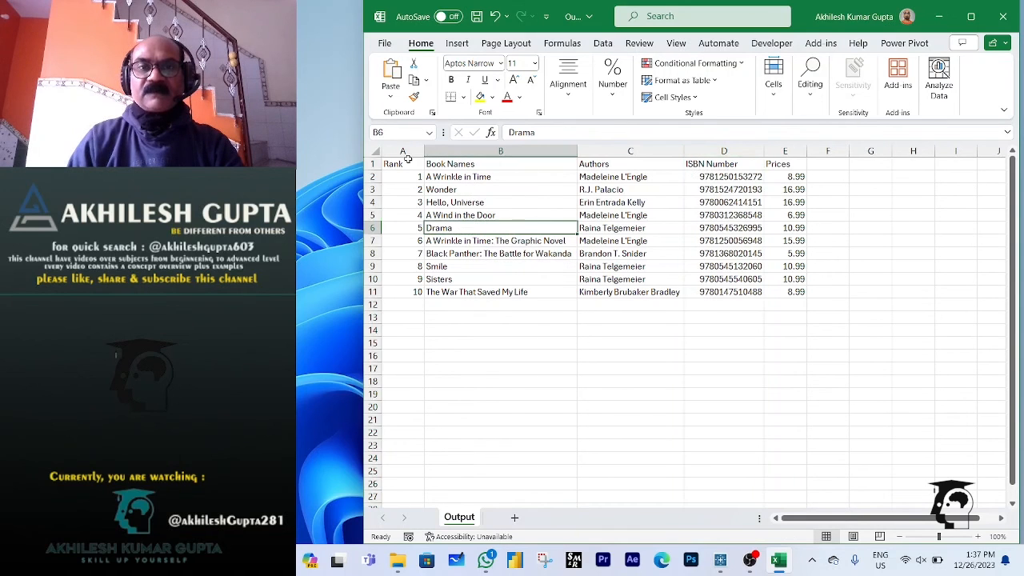
left_click_drag(404, 164, 408, 318)
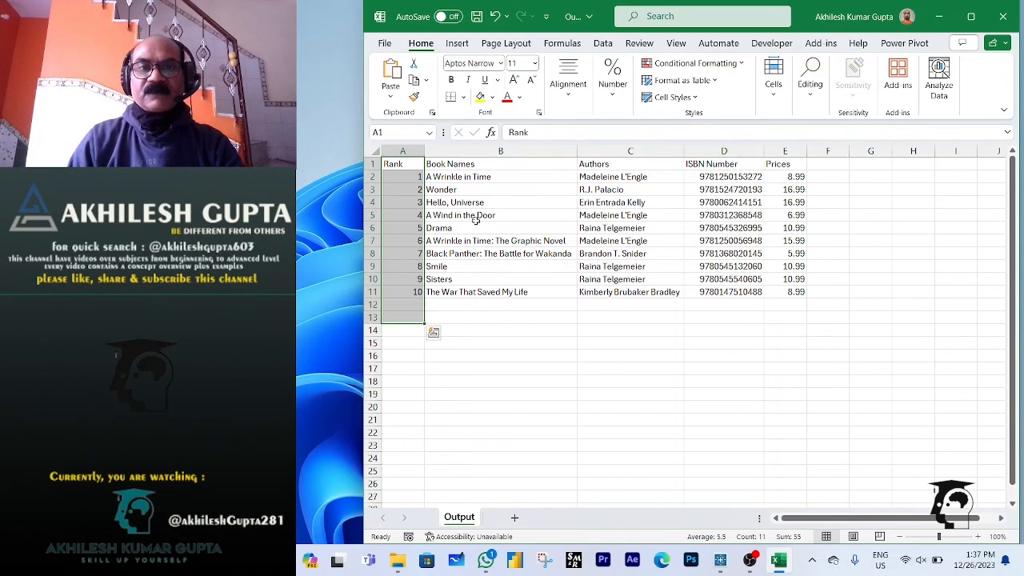
left_click(494, 151)
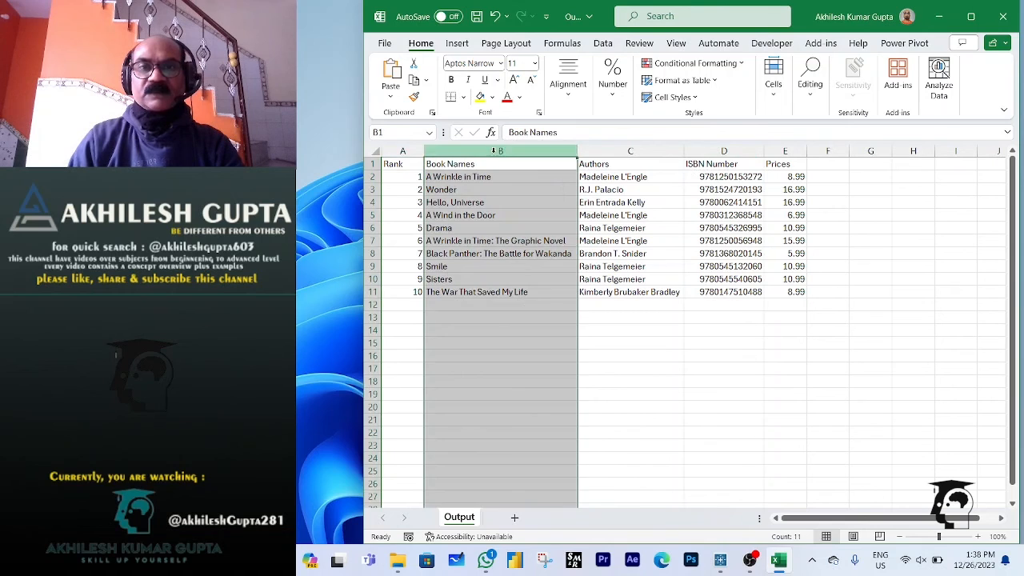
left_click(626, 150)
left_click(714, 150)
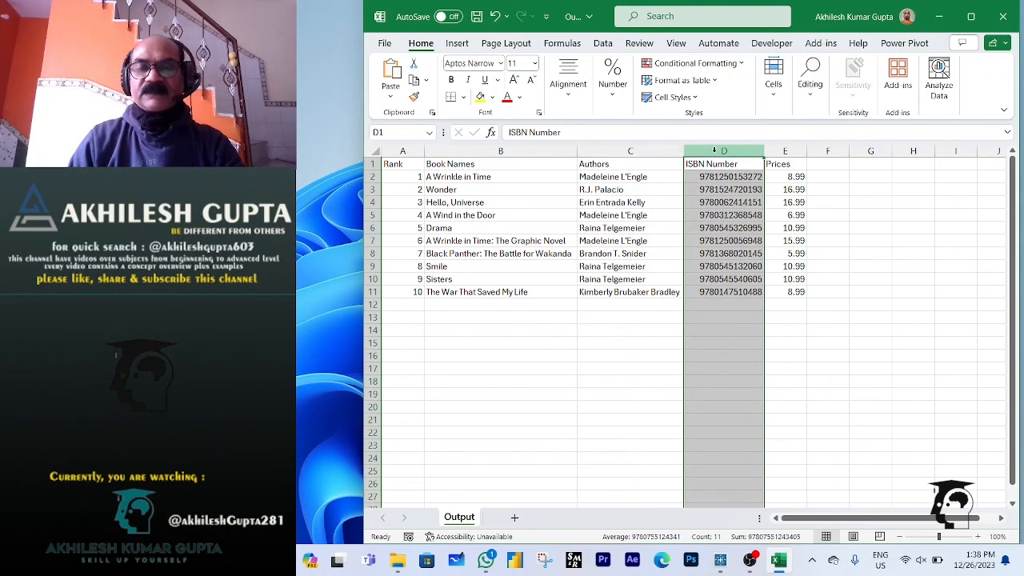
left_click(794, 149)
left_click(725, 308)
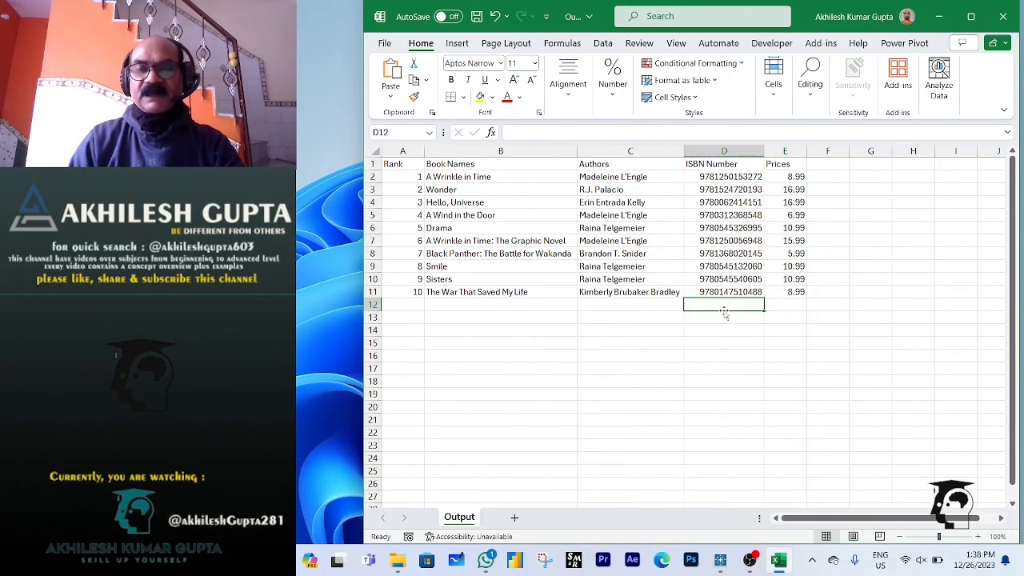
left_click_drag(398, 166, 789, 290)
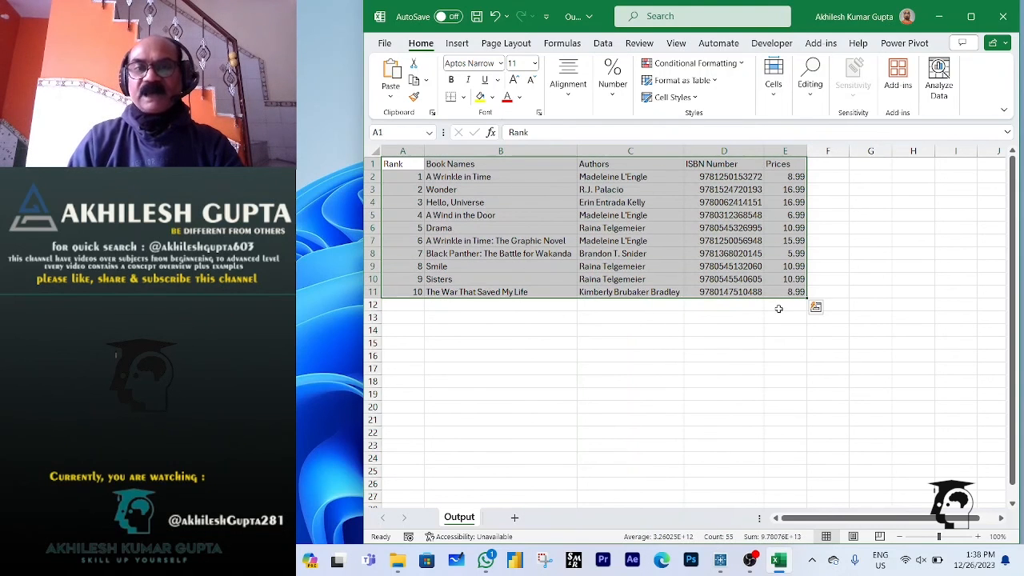
left_click(780, 310)
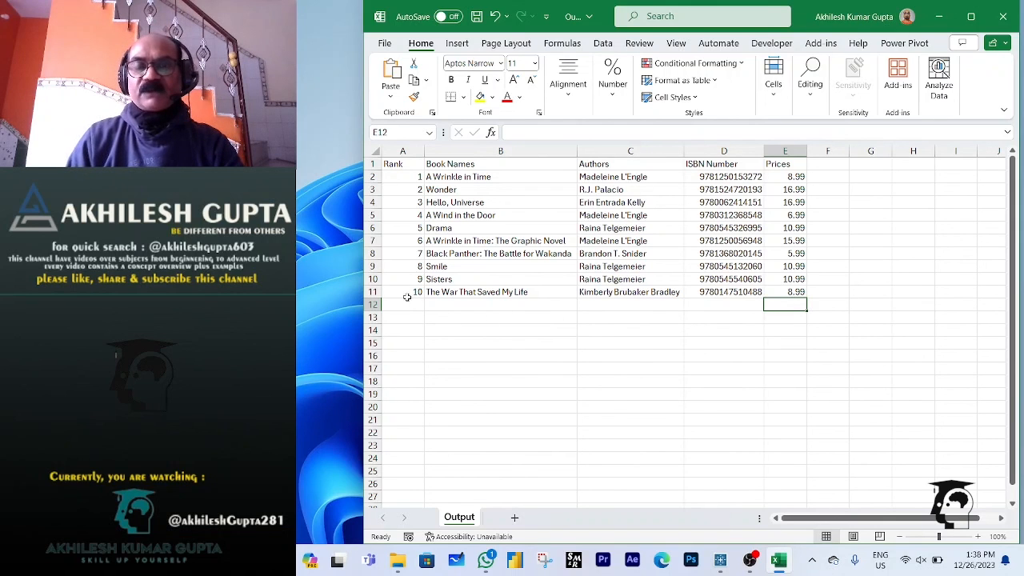
Check the extent of the exported data, comparing the header and last record at the Rank and Prices ends of the table.
left_click(762, 292)
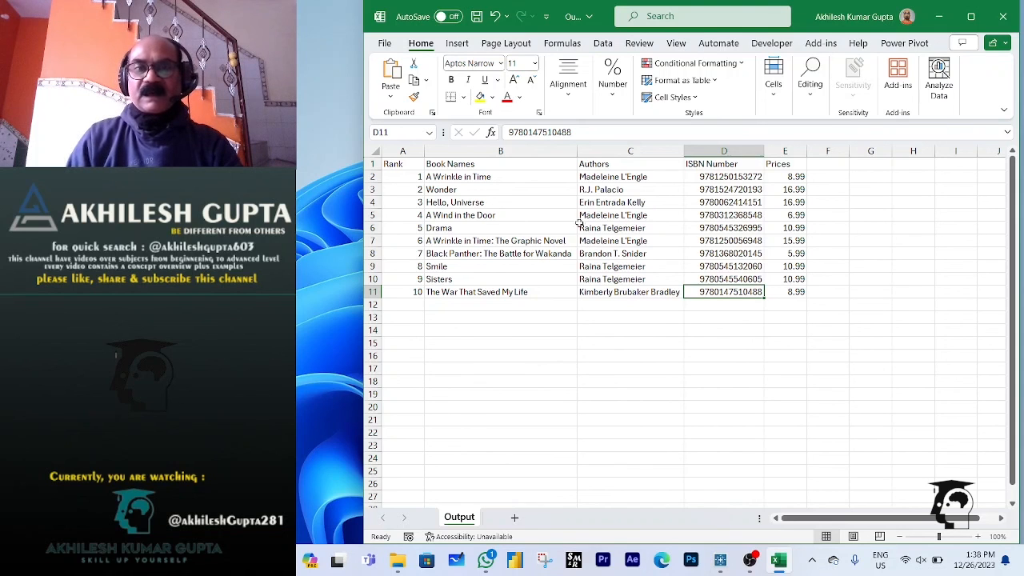
left_click(389, 163)
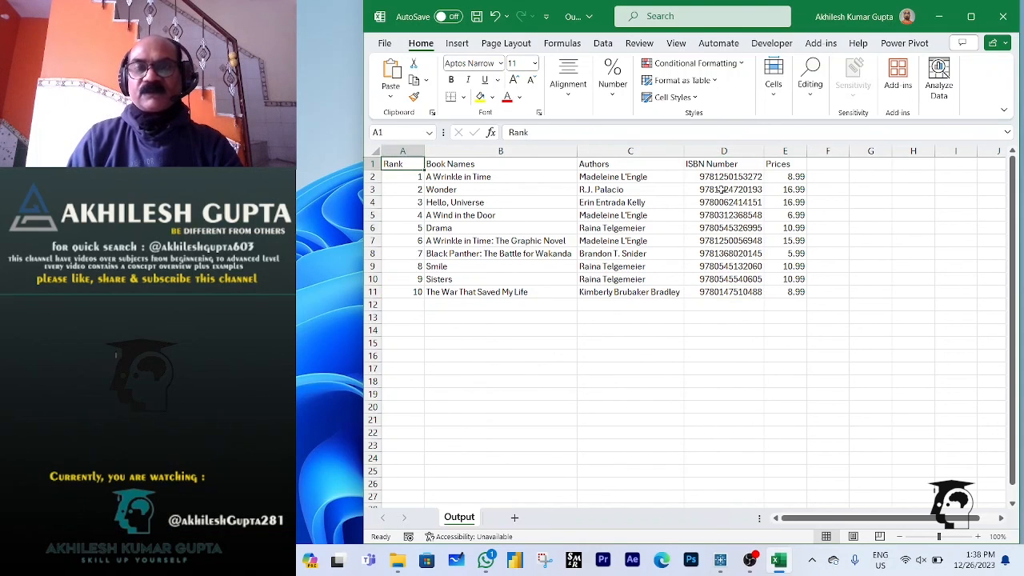
left_click(777, 164)
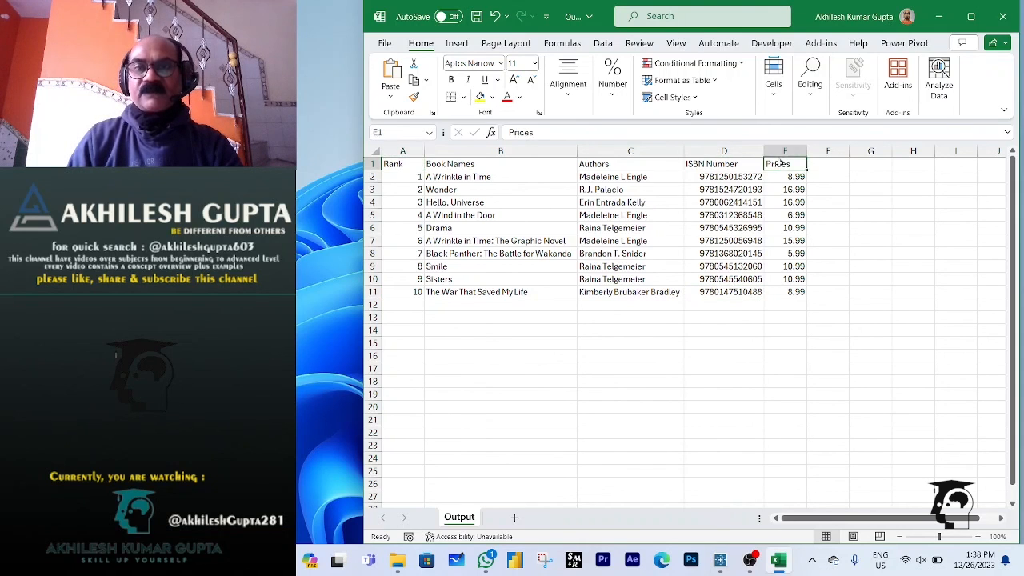
left_click(798, 292)
left_click(414, 292)
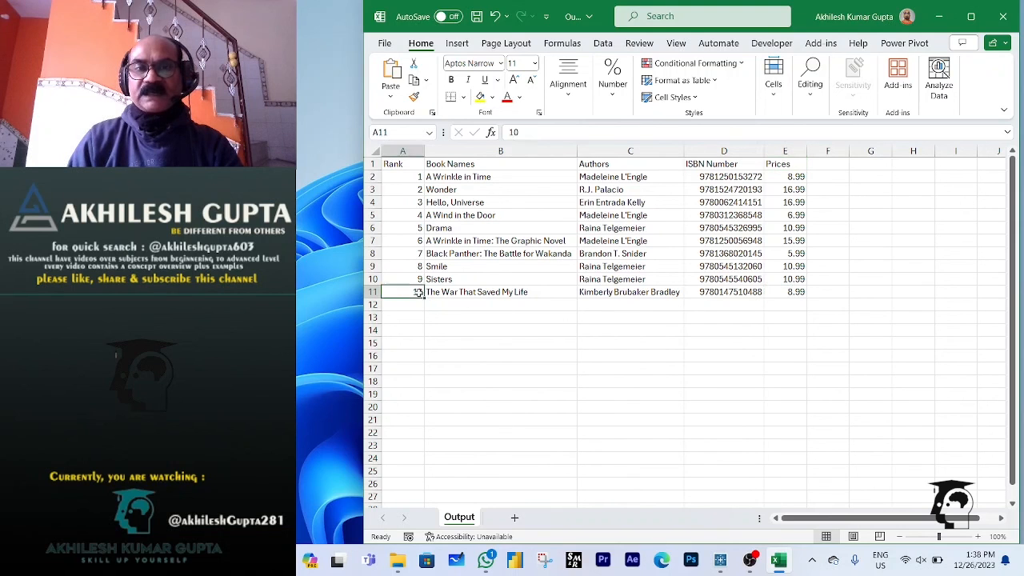
left_click(417, 166)
double_click(406, 167)
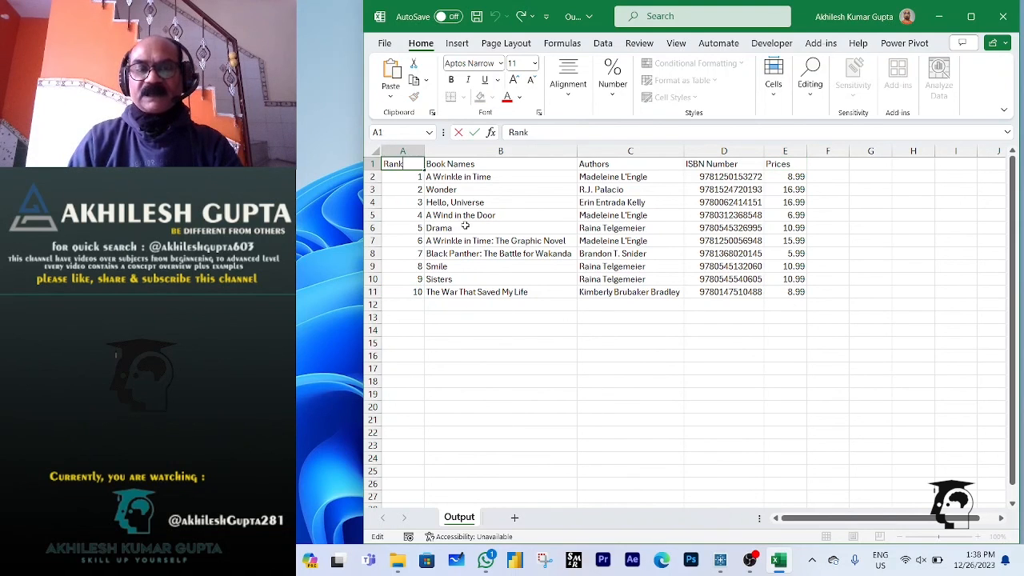
key("Escape")
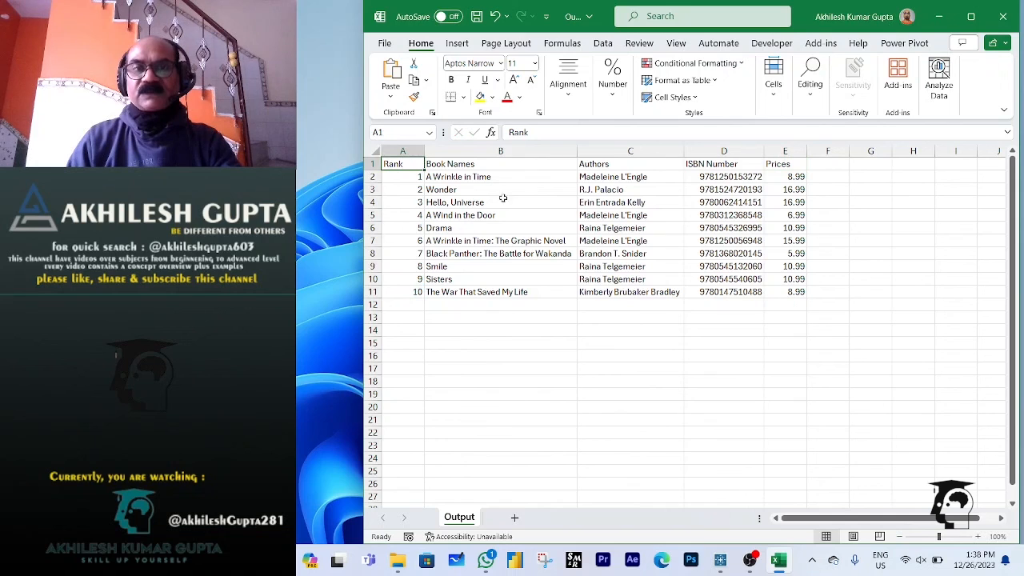
left_click(770, 165)
left_click(798, 293)
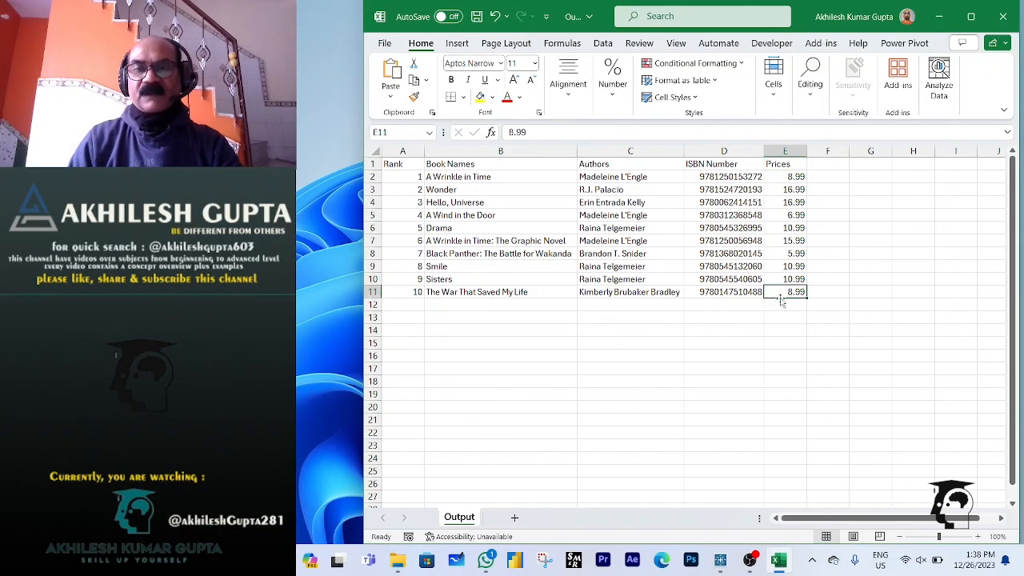
left_click_drag(410, 164, 774, 289)
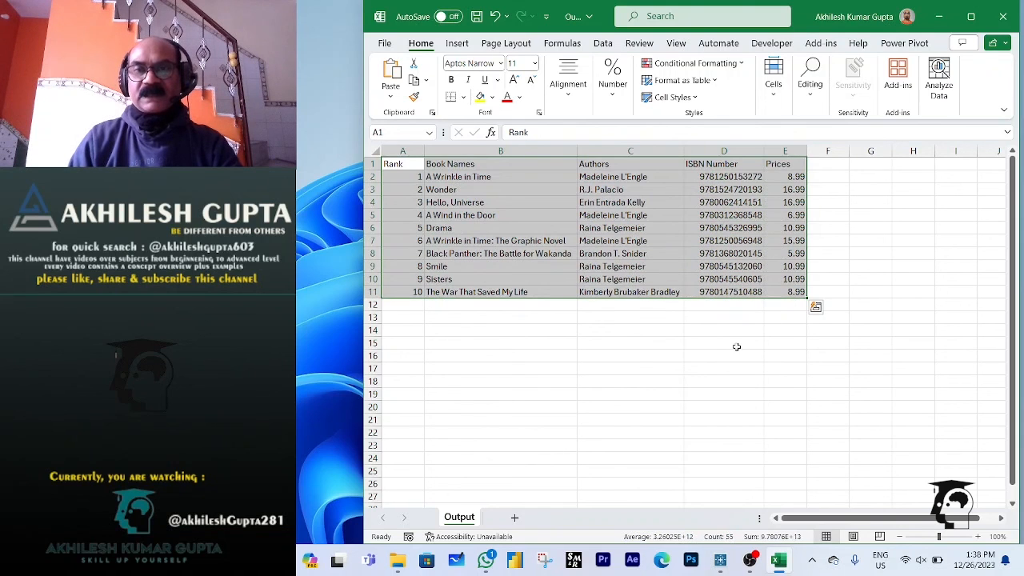